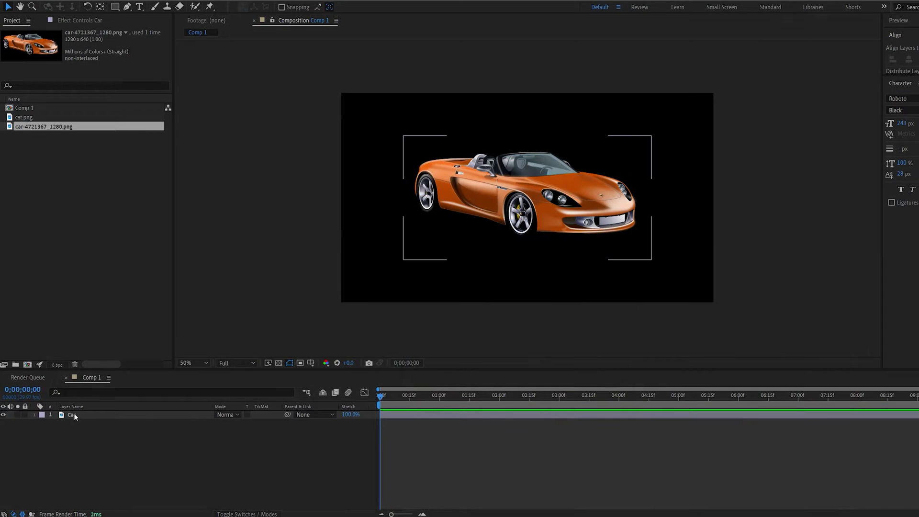
# Step: Pre-compose the Car layer into a new composition, Car Comp 1
pyautogui.click(74, 413)
pyautogui.hotkey('ctrl', 'shift', 'c')
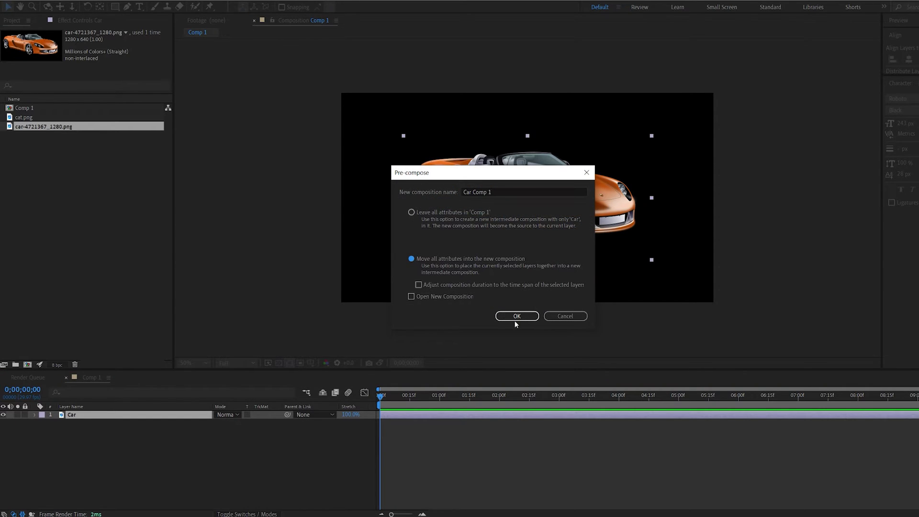
pyautogui.click(507, 316)
# Step: Add a 1920×1080 White Solid 1 layer above it with default settings
pyautogui.rightClick(183, 334)
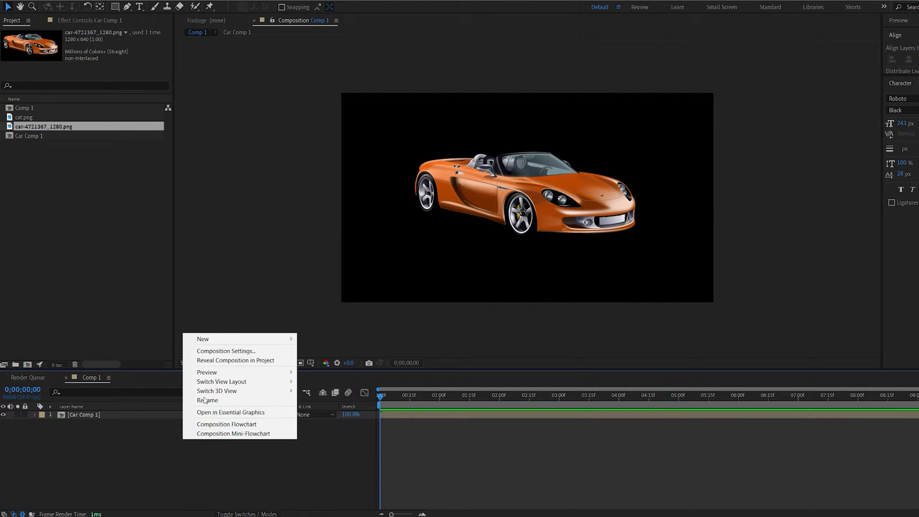
pyautogui.moveTo(237, 341)
pyautogui.click(341, 361)
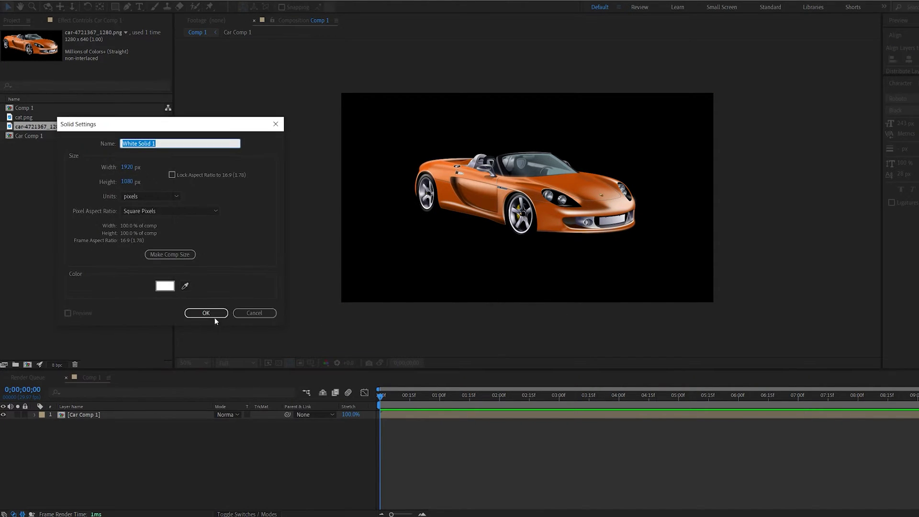
pyautogui.click(214, 316)
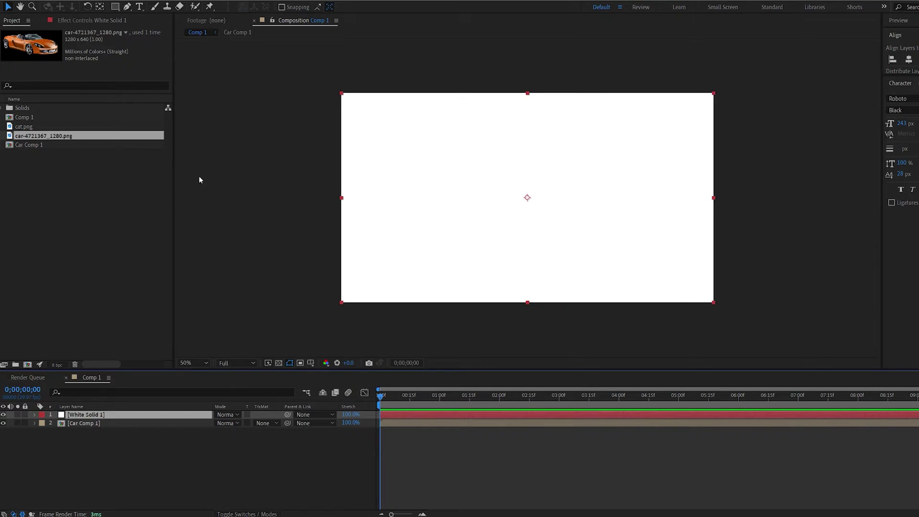
# Step: Apply Linear Wipe to the white solid with Wipe Angle -90 and Feather 80
pyautogui.hotkey('ctrl', 'space')
pyautogui.write('li')
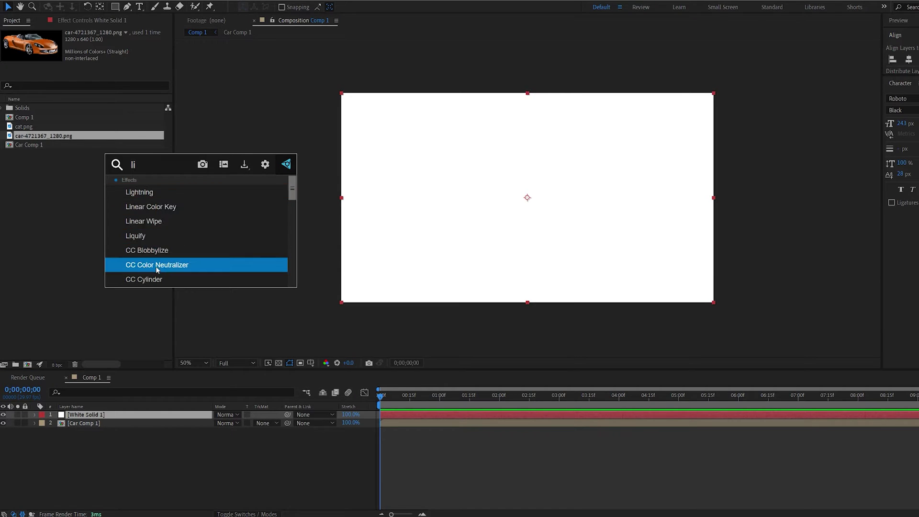
pyautogui.click(171, 221)
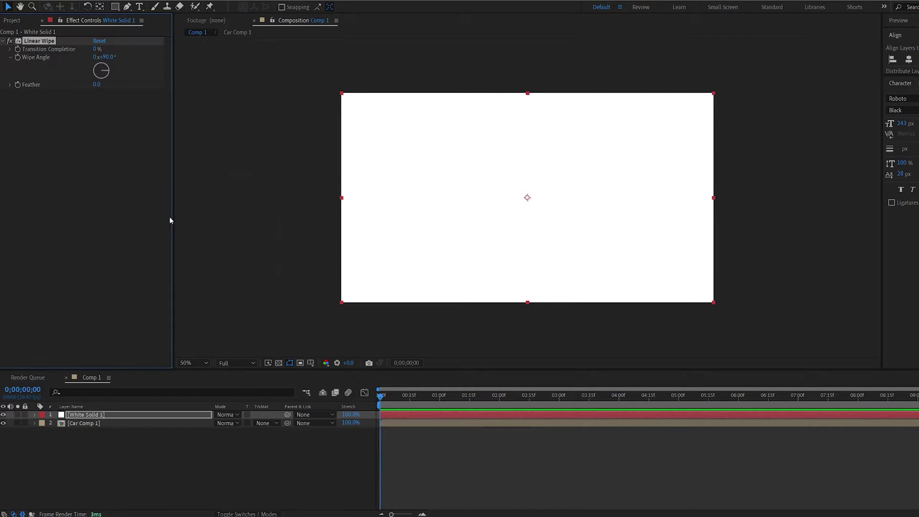
pyautogui.click(109, 57)
pyautogui.write('-90')
pyautogui.press('Return')
pyautogui.click(97, 84)
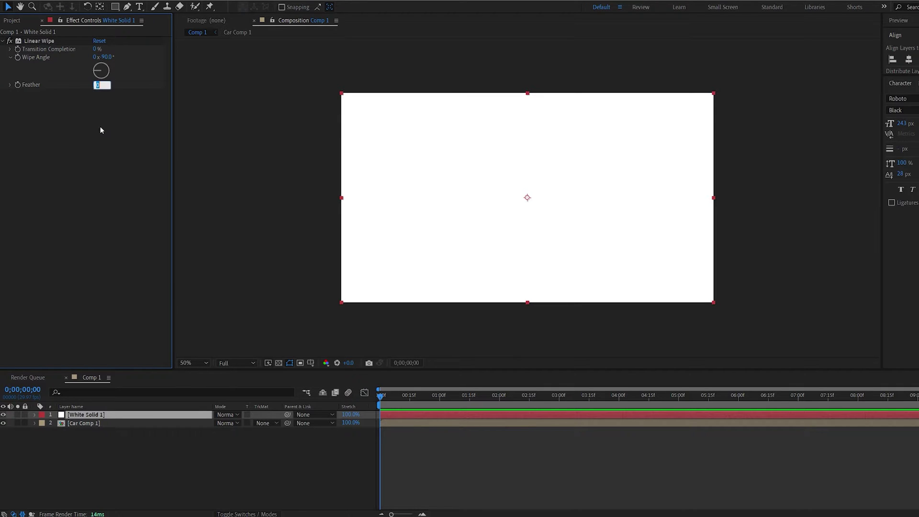
pyautogui.write('80')
pyautogui.press('Return')
# Step: Keyframe Transition Completion from 100% at 0s to 0% at 3s
pyautogui.moveTo(99, 49); pyautogui.dragTo(144, 49)
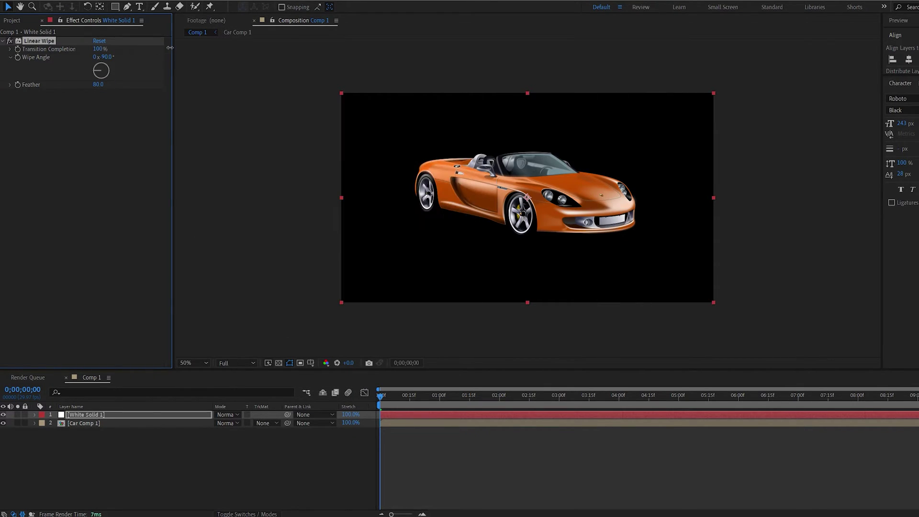
pyautogui.click(18, 48)
pyautogui.click(560, 396)
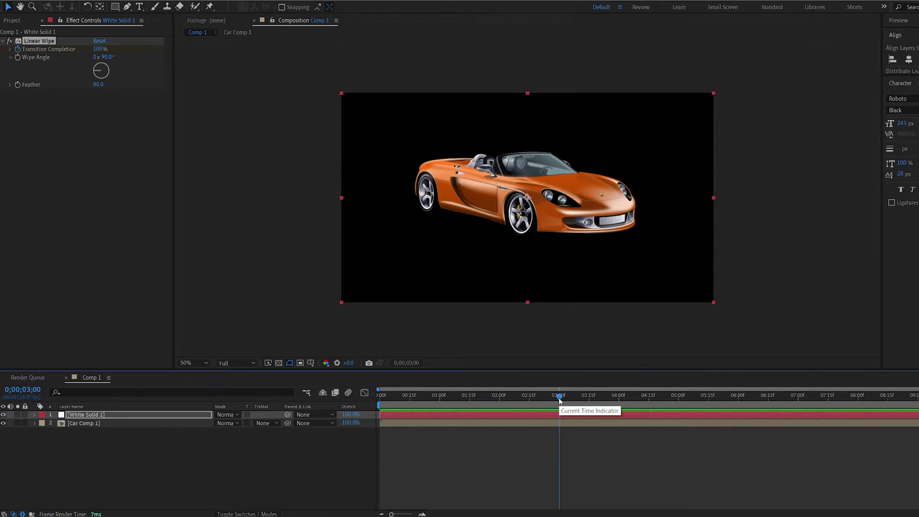
pyautogui.click(101, 49)
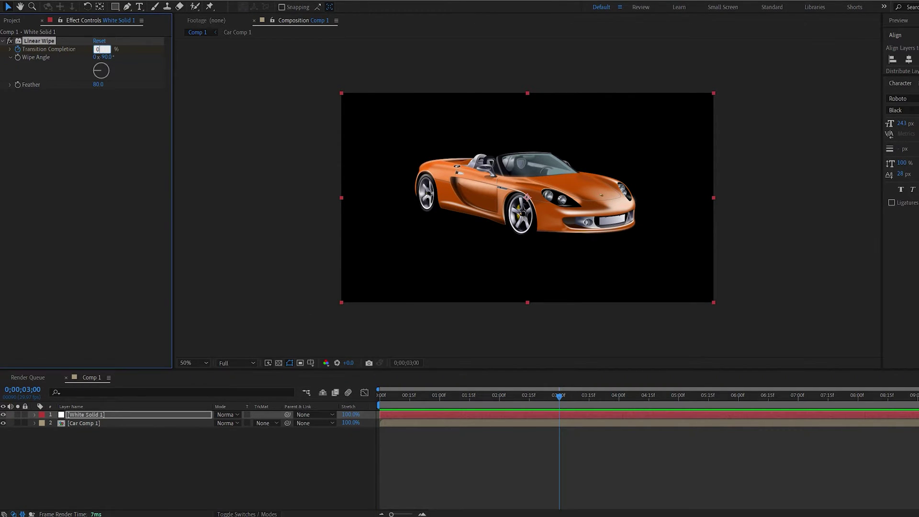
pyautogui.write('0')
pyautogui.press('Return')
pyautogui.moveTo(559, 395); pyautogui.dragTo(495, 390)
# Step: Add Roughen Edges and Mosaic effects to the white solid
pyautogui.hotkey('ctrl', 'space')
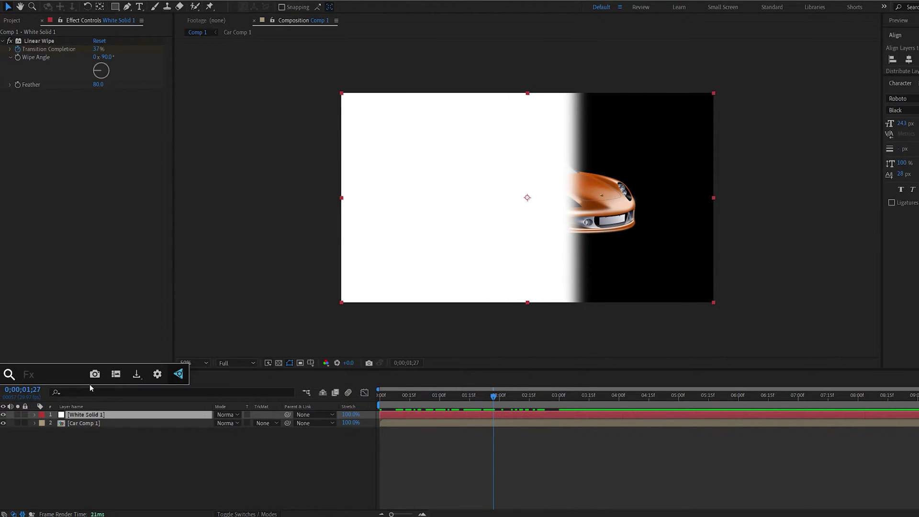
pyautogui.write('ro')
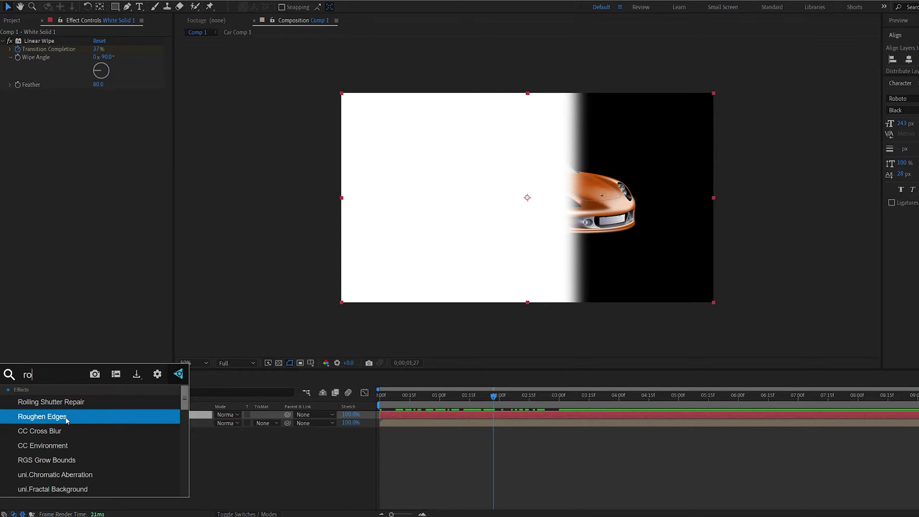
pyautogui.click(67, 418)
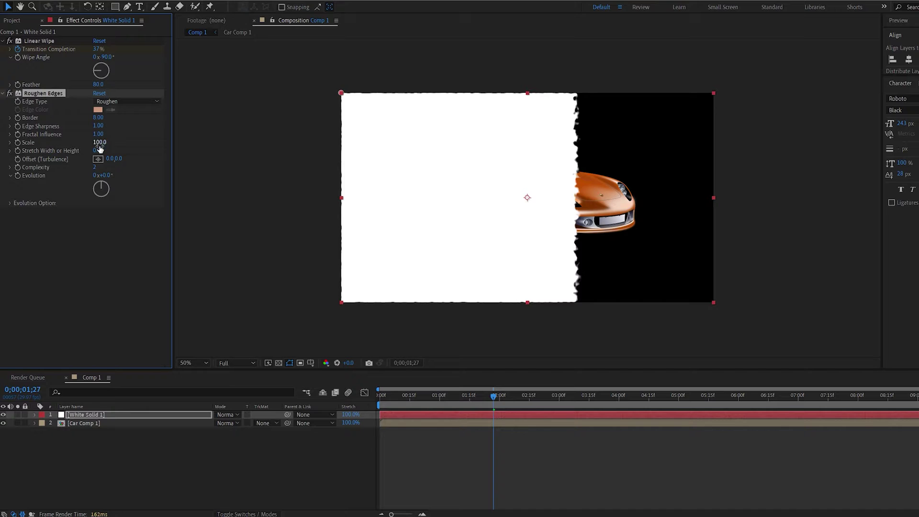
pyautogui.hotkey('ctrl', 'space')
pyautogui.write('mosa')
pyautogui.click(54, 420)
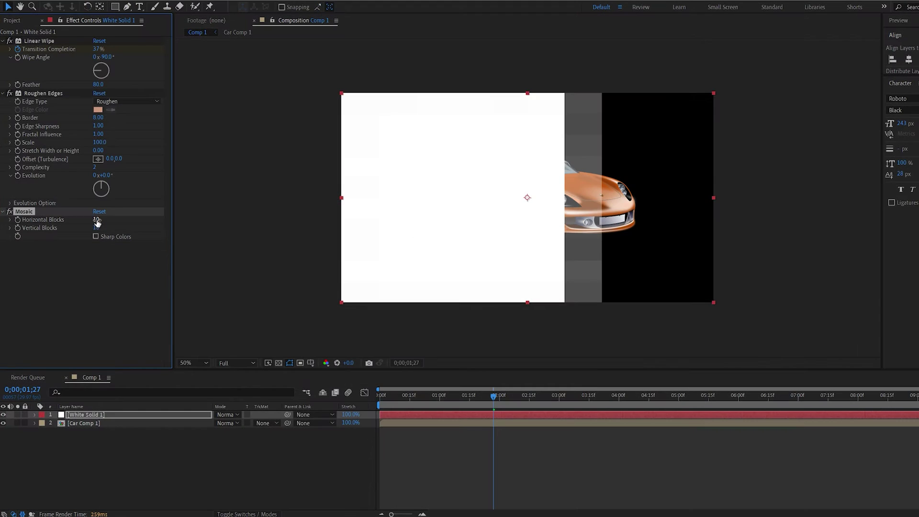
# Step: Set Mosaic to 100 horizontal and 40 vertical blocks
pyautogui.click(316, 171)
pyautogui.write('100')
pyautogui.click(99, 228)
pyautogui.write('40')
pyautogui.click(101, 282)
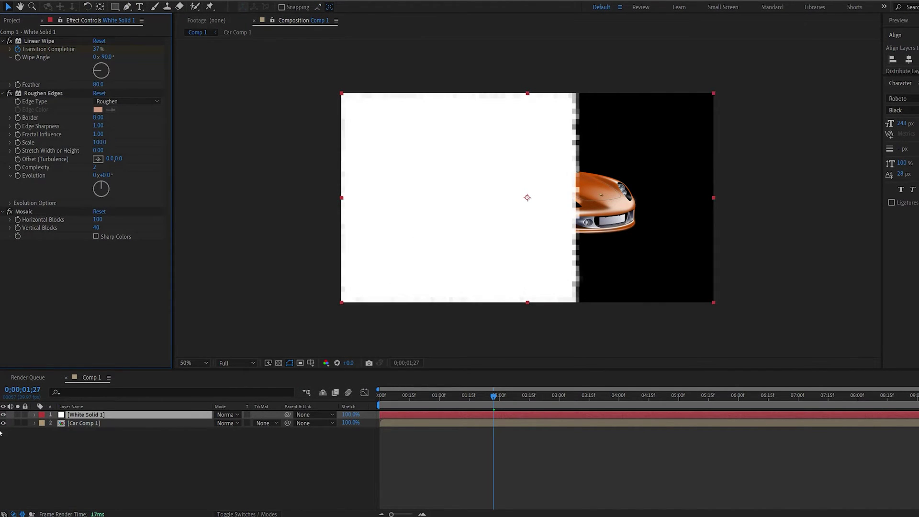
# Step: Pre-compose the white solid into White Solid 1 Comp 1 and hide that layer
pyautogui.click(85, 415)
pyautogui.hotkey('ctrl', 'shift', 'c')
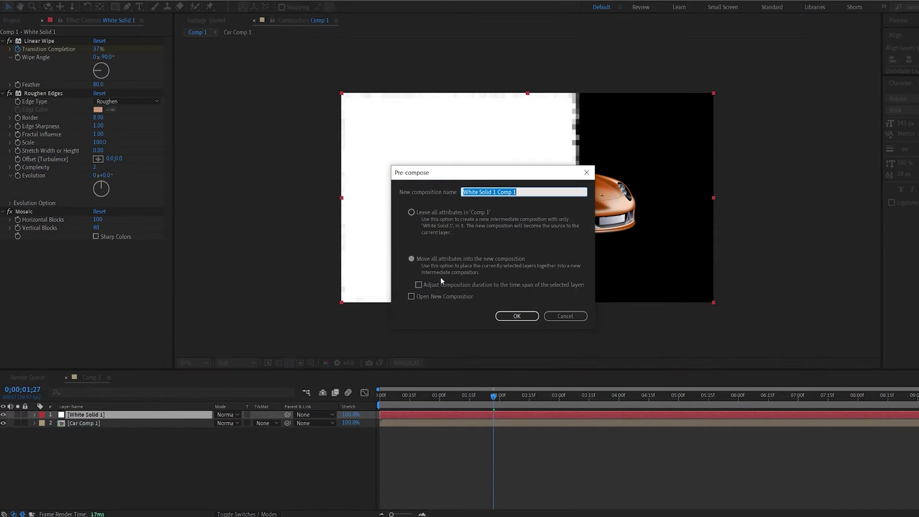
pyautogui.click(517, 315)
pyautogui.doubleClick(83, 415)
pyautogui.moveTo(470, 395); pyautogui.dragTo(538, 418)
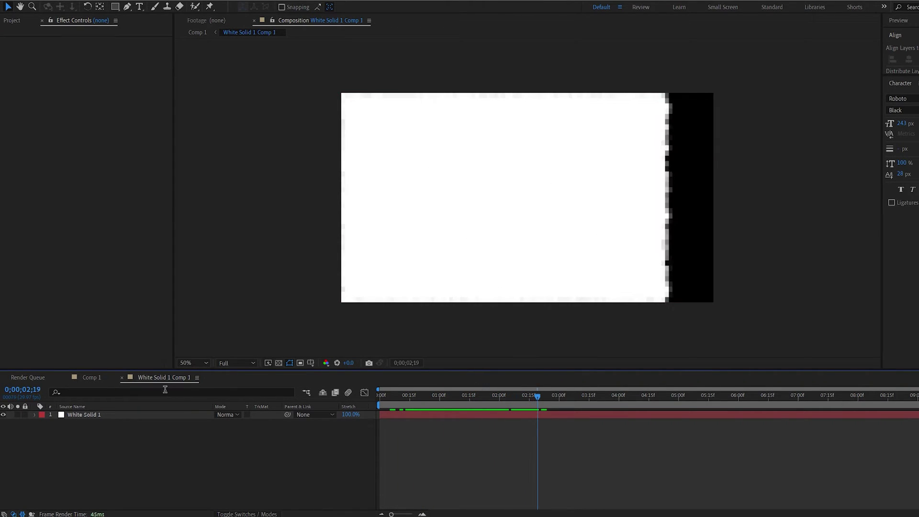
pyautogui.click(92, 379)
pyautogui.click(110, 454)
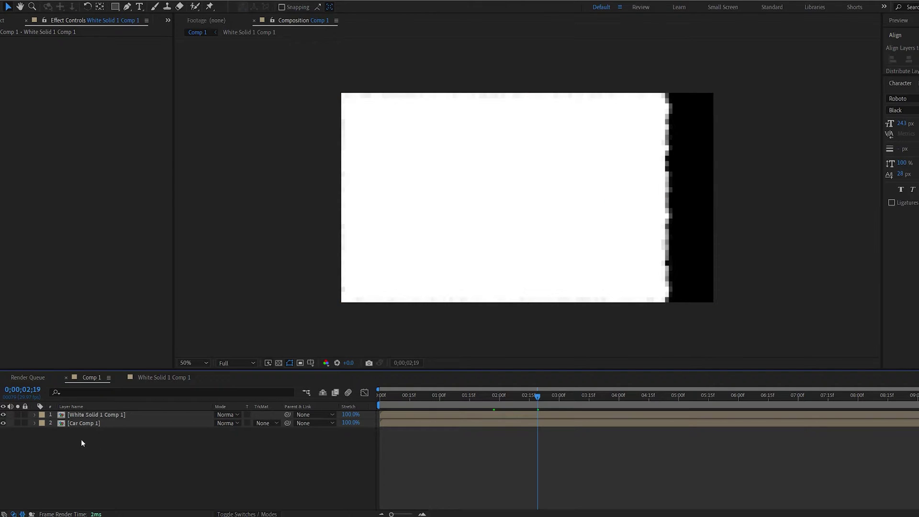
pyautogui.click(3, 415)
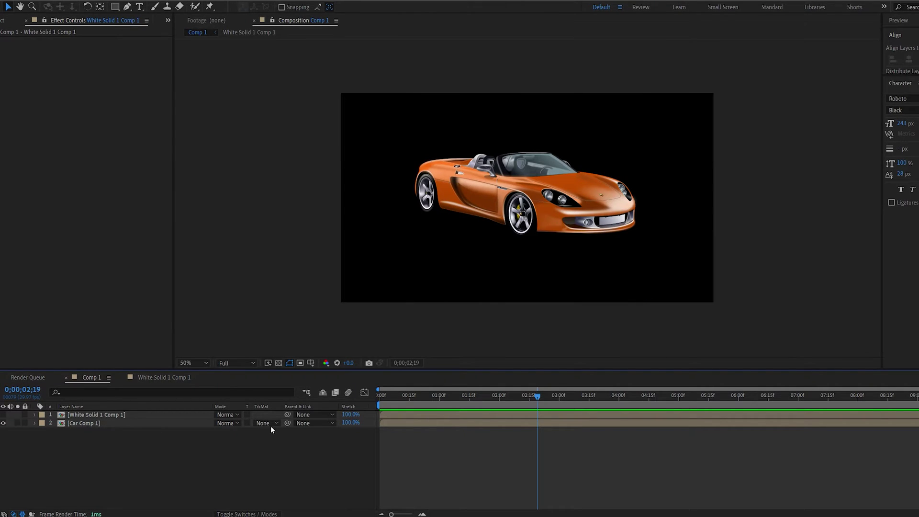
# Step: Rename Car Comp 1 to 'Base' and the white solid comp to 'Reveal'
pyautogui.click(94, 423)
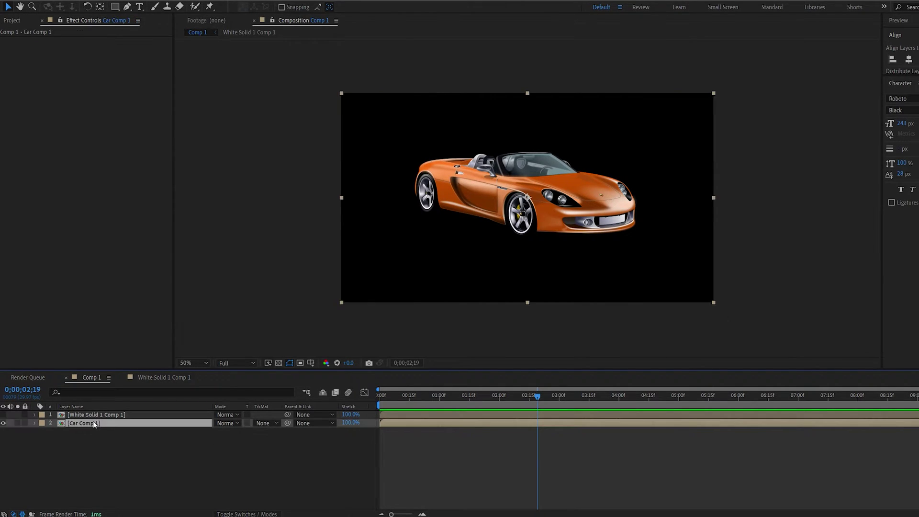
pyautogui.press('Return')
pyautogui.write('Base')
pyautogui.press('Return')
pyautogui.click(102, 416)
pyautogui.press('Return')
pyautogui.write('R')
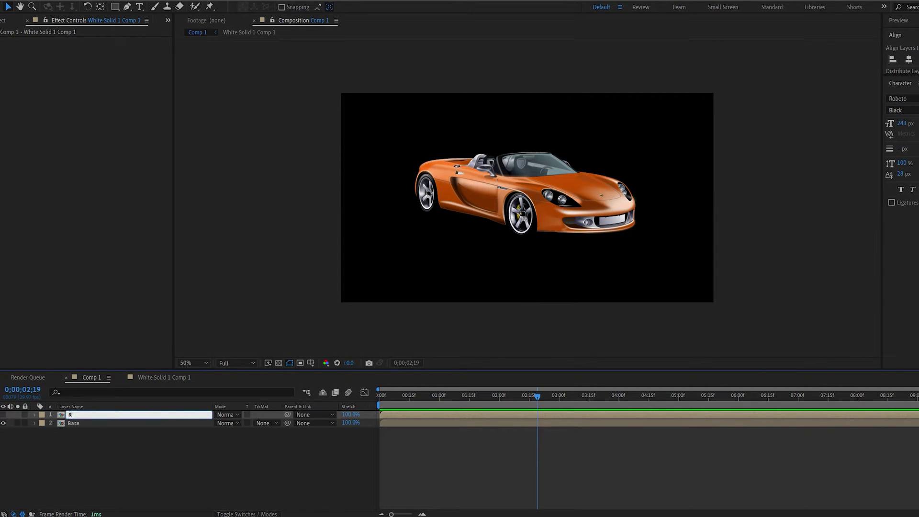
pyautogui.write('eveal')
pyautogui.press('Return')
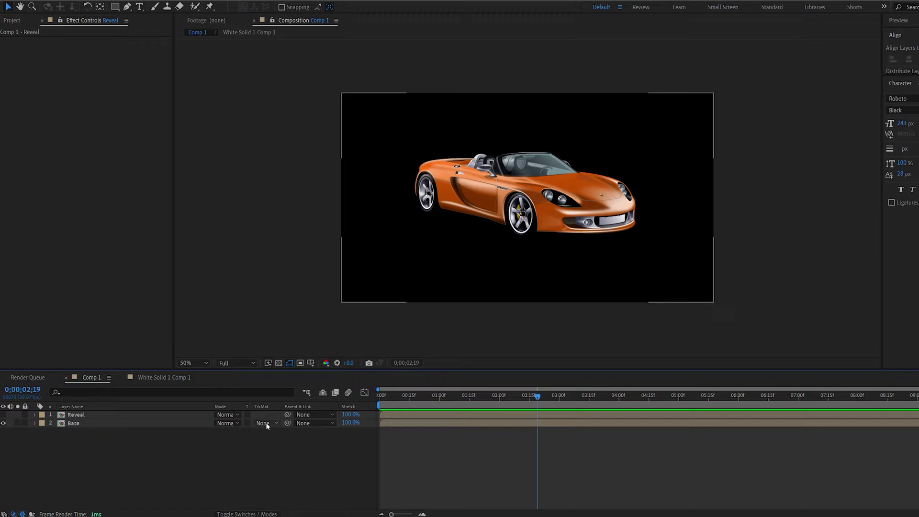
# Step: Set Base's Track Matte to Luma Matte 'Reveal' and preview the car reveal
pyautogui.click(266, 423)
pyautogui.click(289, 464)
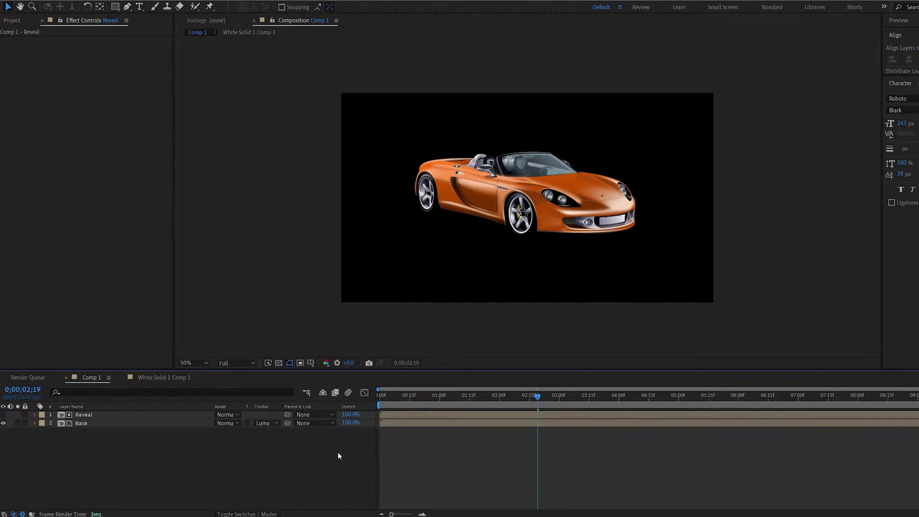
pyautogui.moveTo(378, 397); pyautogui.dragTo(477, 407)
pyautogui.click(91, 423)
# Step: Nest Reveal and Base together into Pre-comp 1 and rename it 'Base'
pyautogui.keyDown('shift'); pyautogui.click(209, 413); pyautogui.keyUp('shift')
pyautogui.hotkey('ctrl', 'shift', 'c')
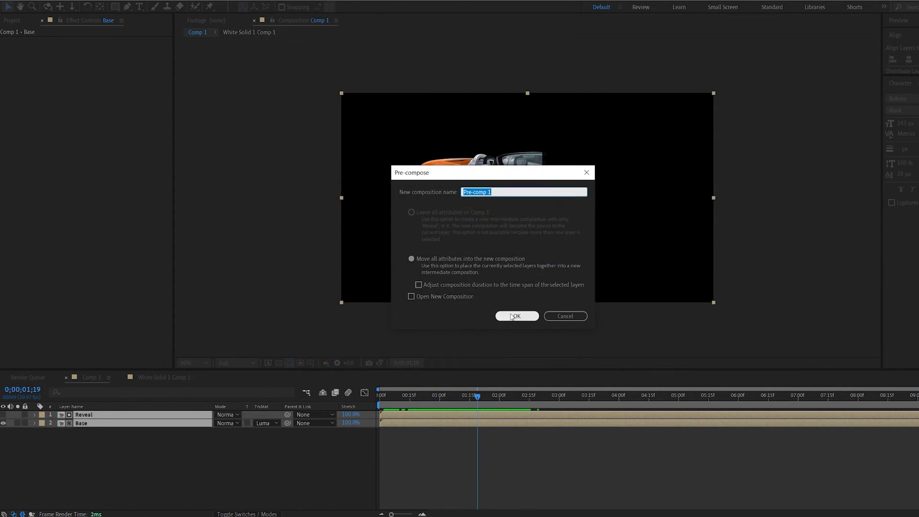
pyautogui.click(515, 315)
pyautogui.press('Return')
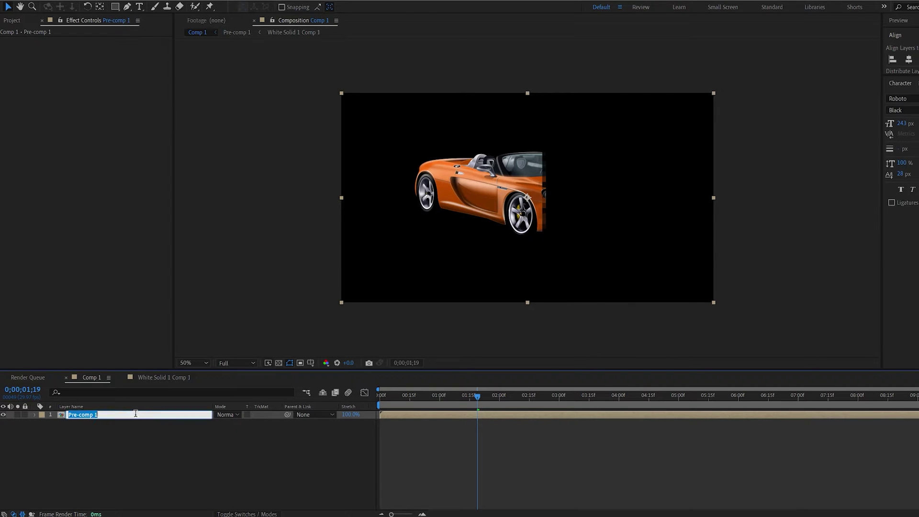
pyautogui.write('Base')
pyautogui.press('Return')
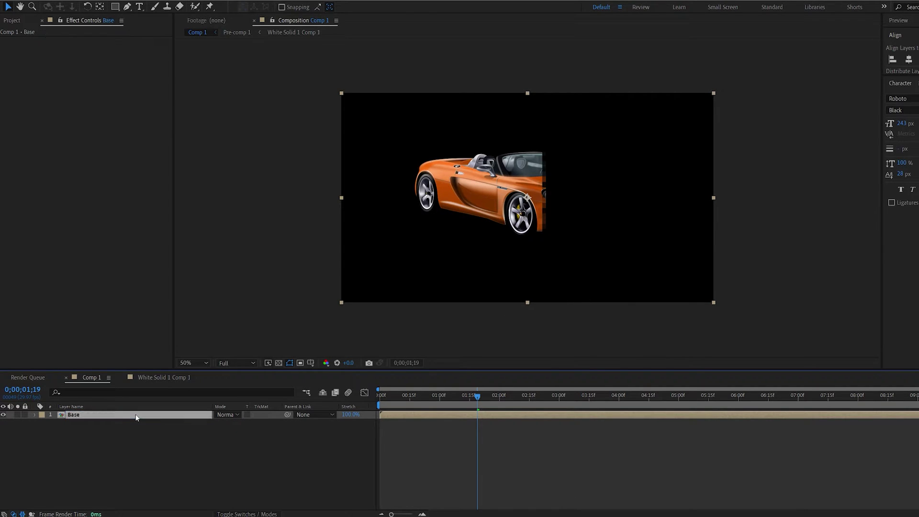
# Step: Duplicate Base as a layer named 'Scan' and hide the original Base
pyautogui.hotkey('ctrl', 'd')
pyautogui.press('Return')
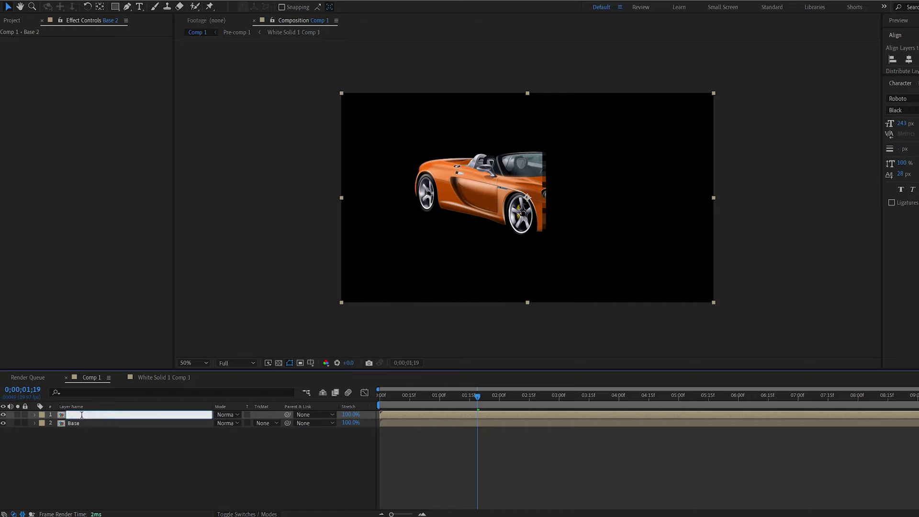
pyautogui.press('Return')
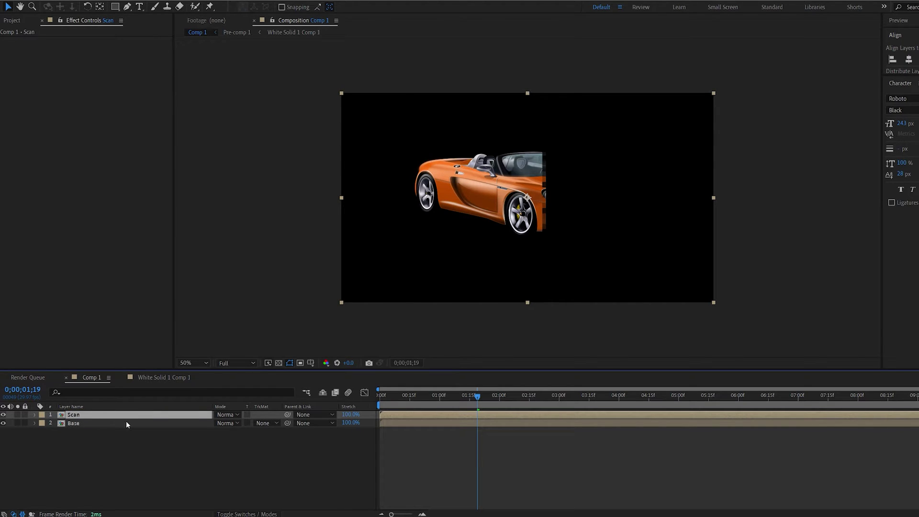
pyautogui.click(4, 423)
pyautogui.click(114, 439)
pyautogui.click(88, 415)
# Step: Add Difference Matte to Scan against layer 2. Base with Matching Tolerance 2
pyautogui.hotkey('ctrl', 'space')
pyautogui.write('dif')
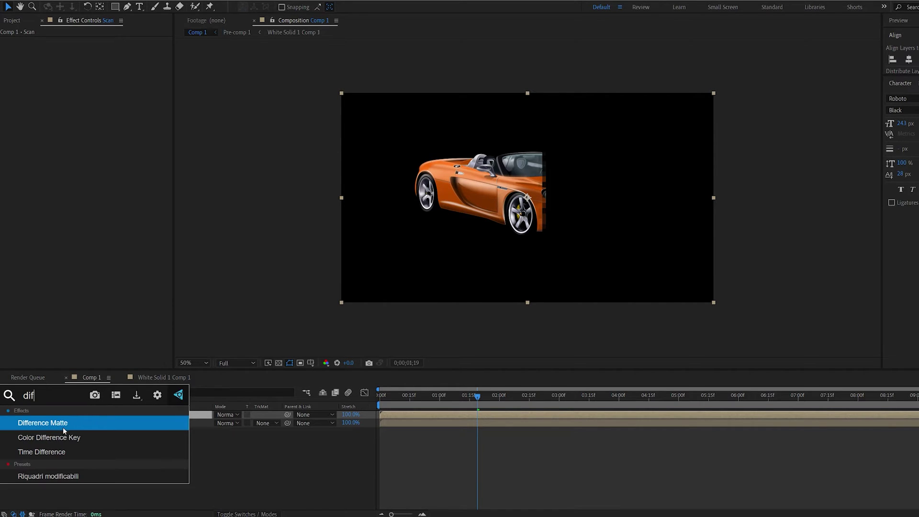
pyautogui.click(67, 423)
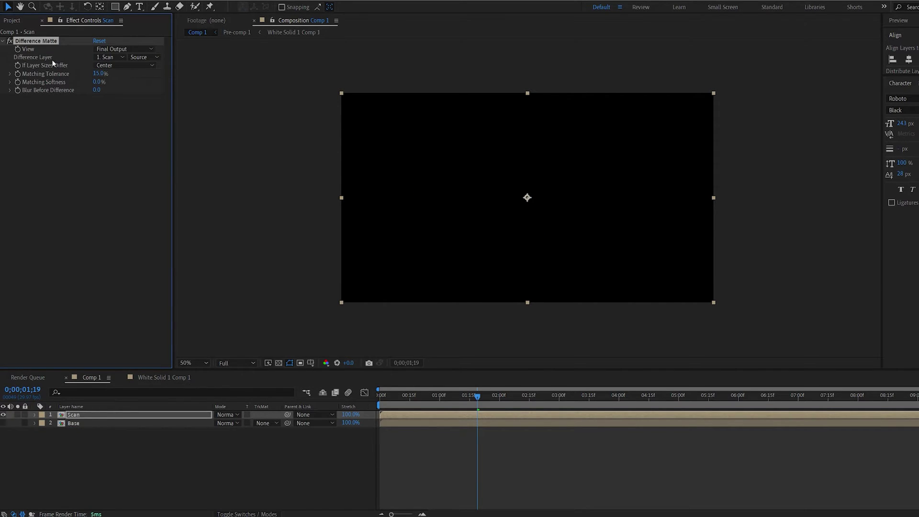
pyautogui.click(108, 58)
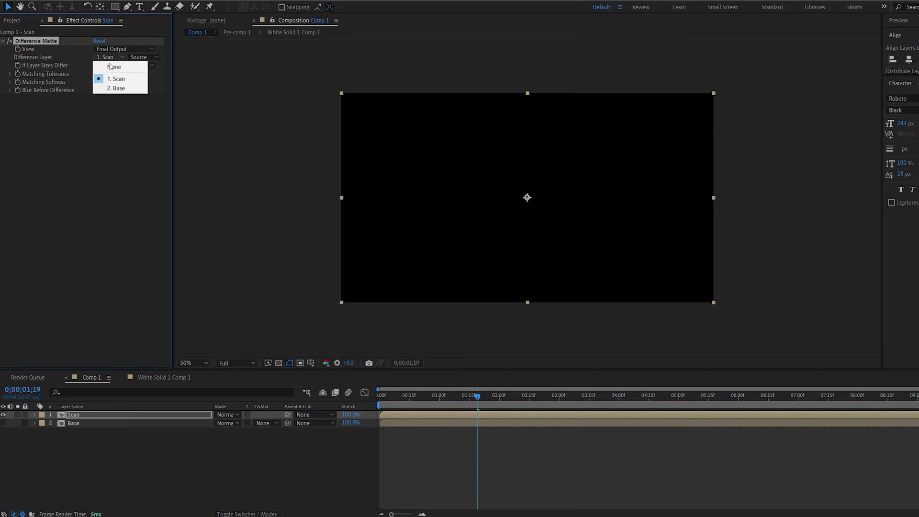
pyautogui.click(116, 88)
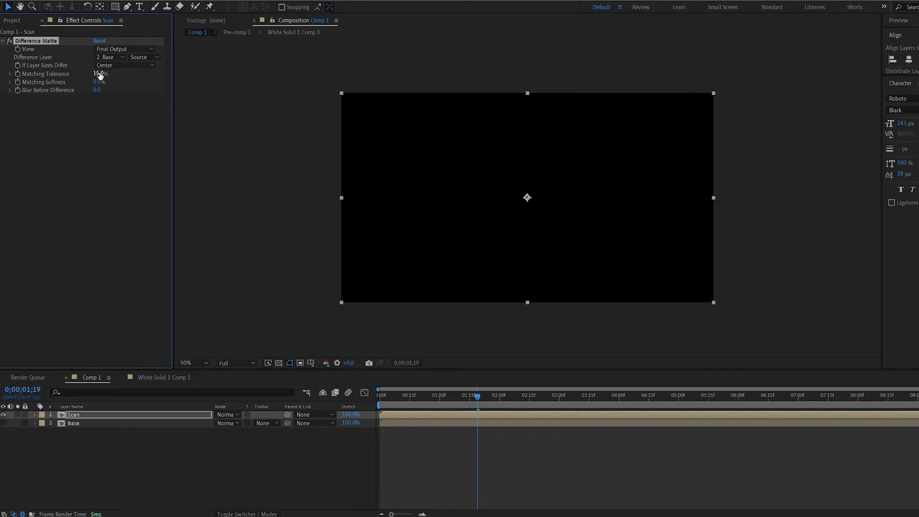
pyautogui.click(100, 74)
pyautogui.write('2')
pyautogui.press('Return')
# Step: Offset the Base layer a few frames later, leaving a moving car strip
pyautogui.click(109, 423)
pyautogui.press('space')
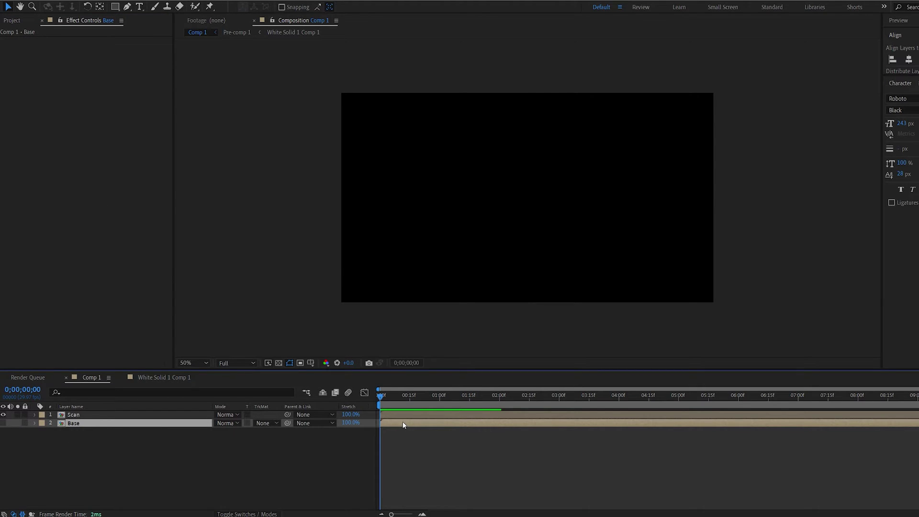
pyautogui.moveTo(404, 422); pyautogui.dragTo(450, 396)
pyautogui.click(392, 415)
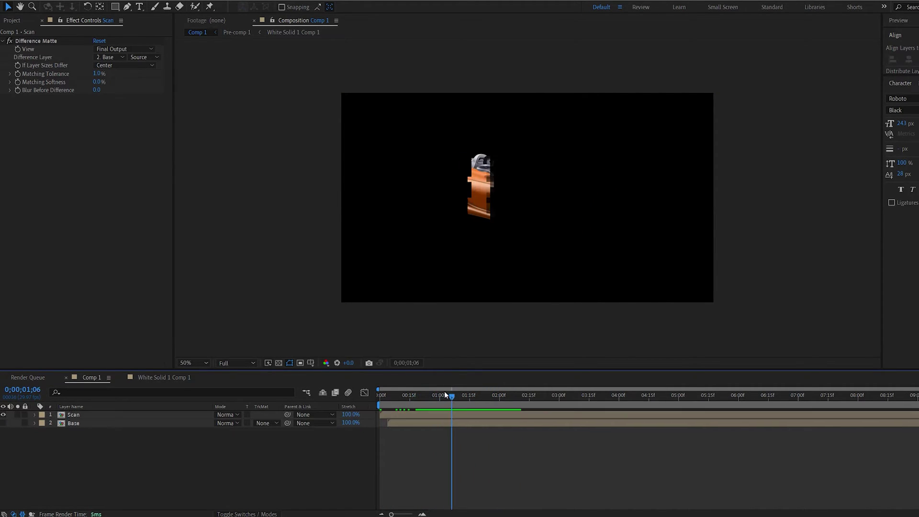
# Step: Add CC Ball Action to Scan with Ball Size 50 and view at 100%
pyautogui.click(427, 416)
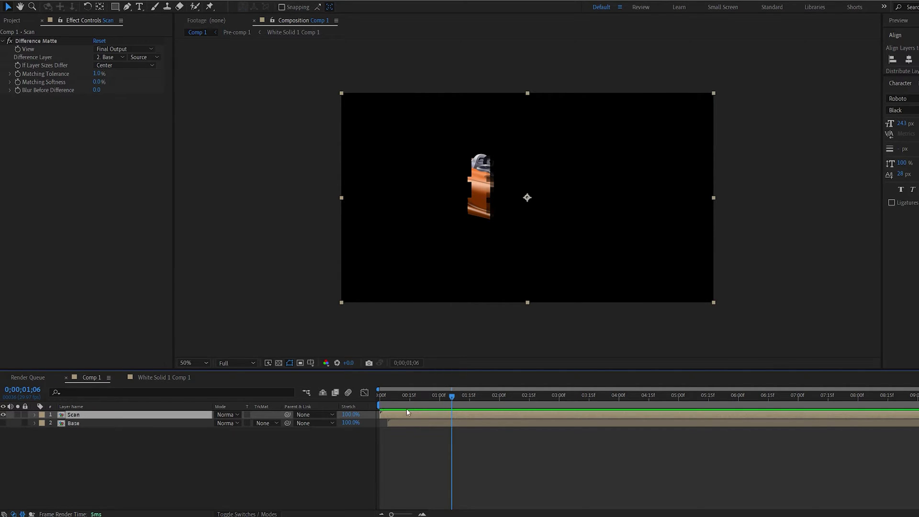
pyautogui.hotkey('ctrl', 'space')
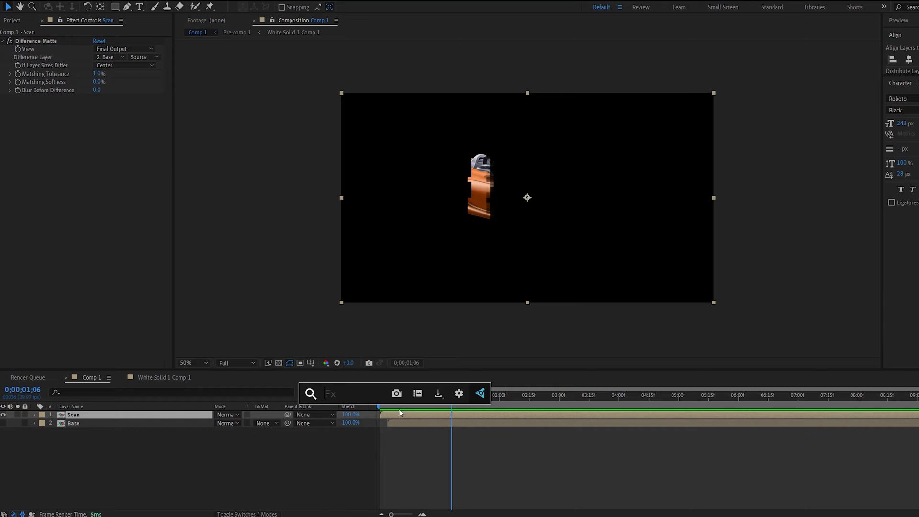
pyautogui.write('cc b')
pyautogui.click(393, 424)
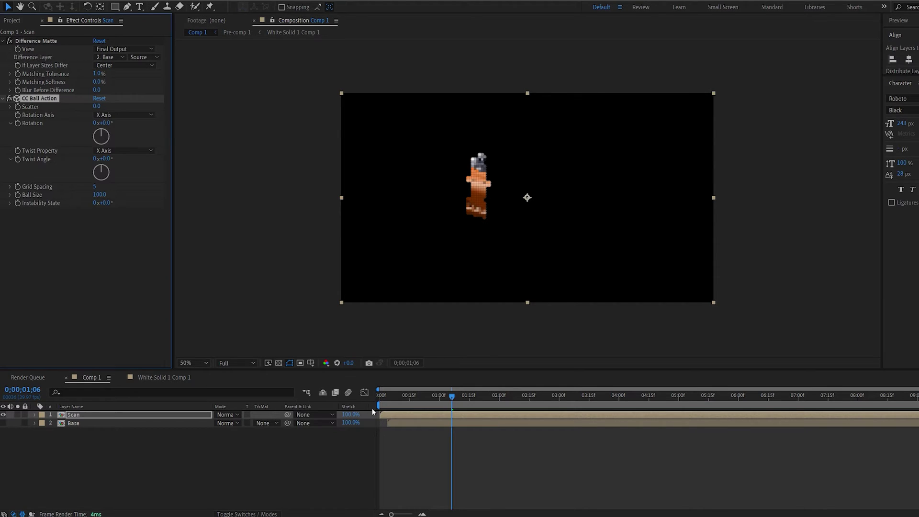
pyautogui.click(100, 195)
pyautogui.click(94, 250)
pyautogui.press('.')
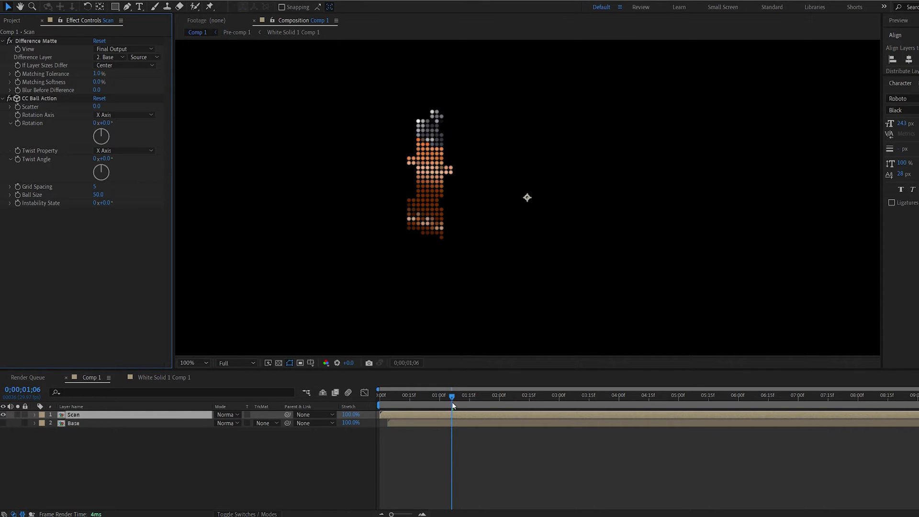
pyautogui.moveTo(452, 401); pyautogui.dragTo(485, 397)
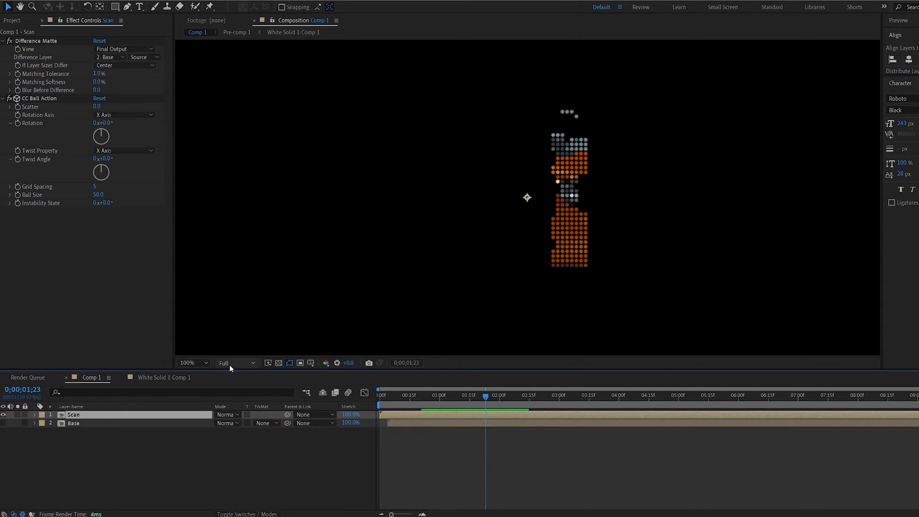
# Step: Add Tritone to Scan with a bright, saturated cyan Midtones colour
pyautogui.hotkey('ctrl', 'space')
pyautogui.write('tr')
pyautogui.click(188, 389)
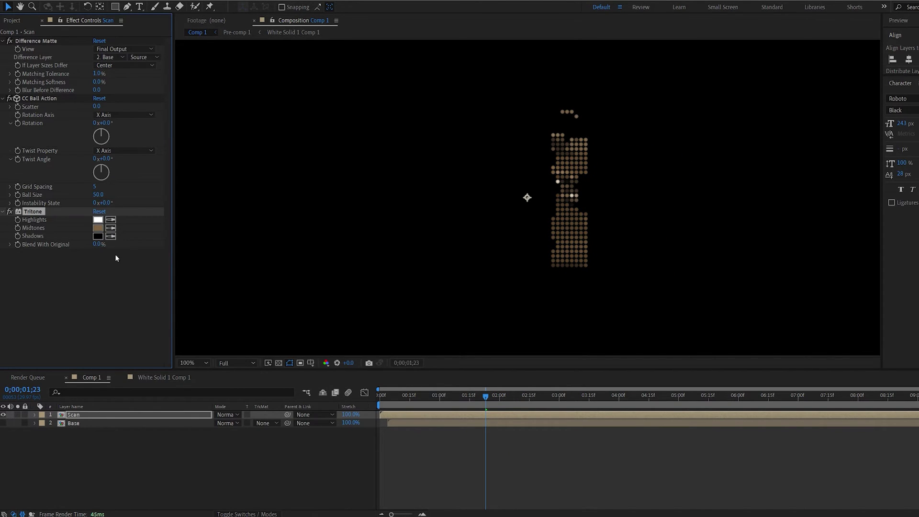
pyautogui.click(98, 229)
pyautogui.click(215, 408)
pyautogui.click(182, 335)
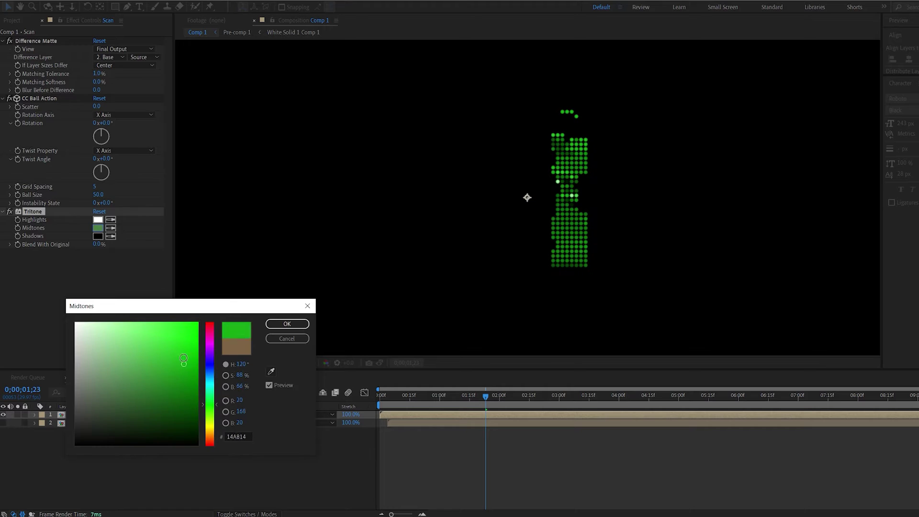
pyautogui.click(208, 376)
pyautogui.moveTo(208, 376); pyautogui.dragTo(207, 378)
pyautogui.click(185, 333)
pyautogui.moveTo(185, 333); pyautogui.dragTo(186, 329)
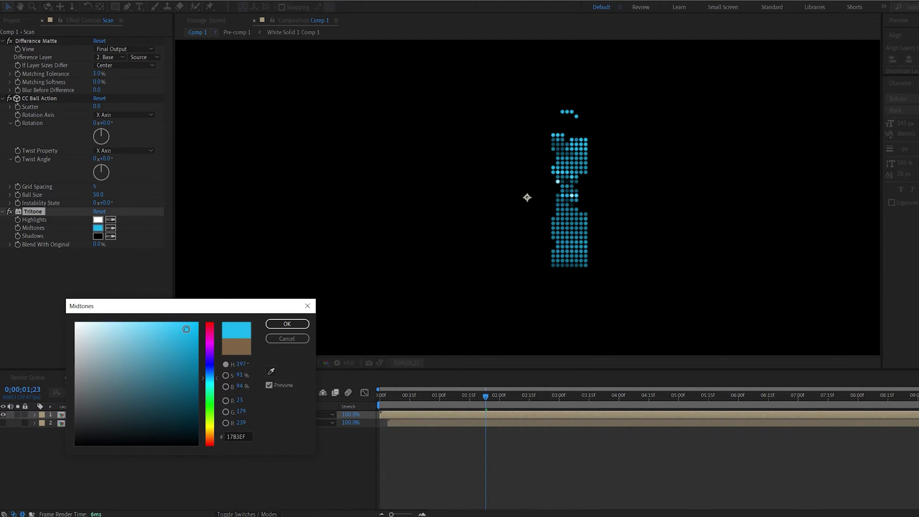
pyautogui.click(276, 328)
# Step: Add Deep Glow with Exposure 0.19 and Radius 505, then nudge Base earlier and unhide it
pyautogui.hotkey('ctrl', 'space')
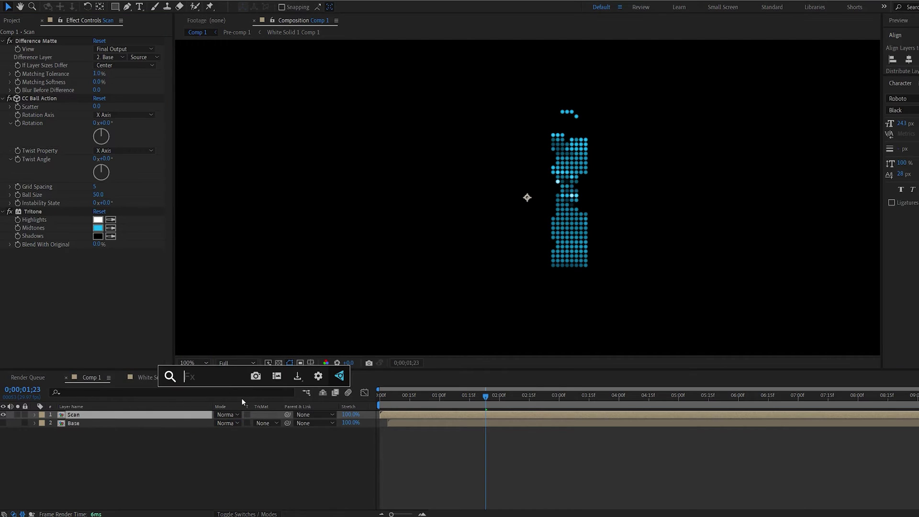
pyautogui.write('d')
pyautogui.click(203, 405)
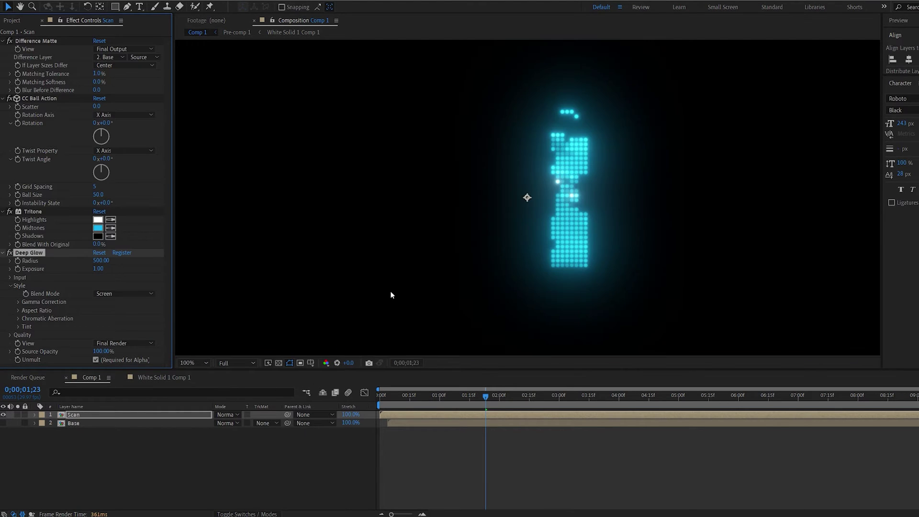
pyautogui.moveTo(98, 271); pyautogui.dragTo(65, 277)
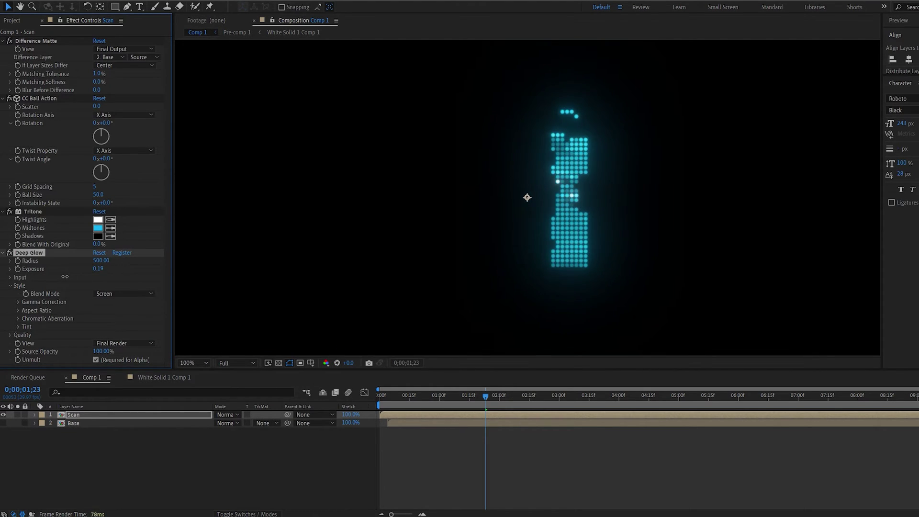
pyautogui.click(400, 431)
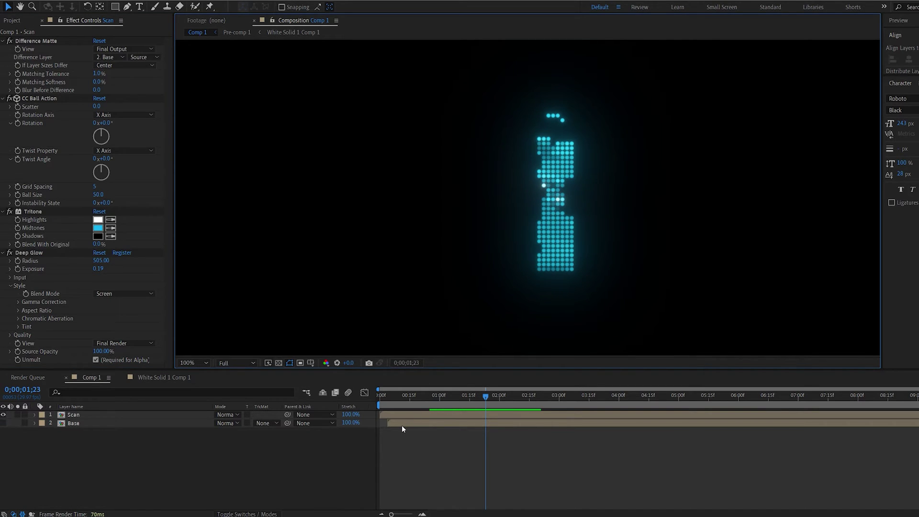
pyautogui.moveTo(404, 421)
pyautogui.mouseDown()
pyautogui.moveTo(411, 426)
pyautogui.moveTo(402, 426)
pyautogui.mouseUp()
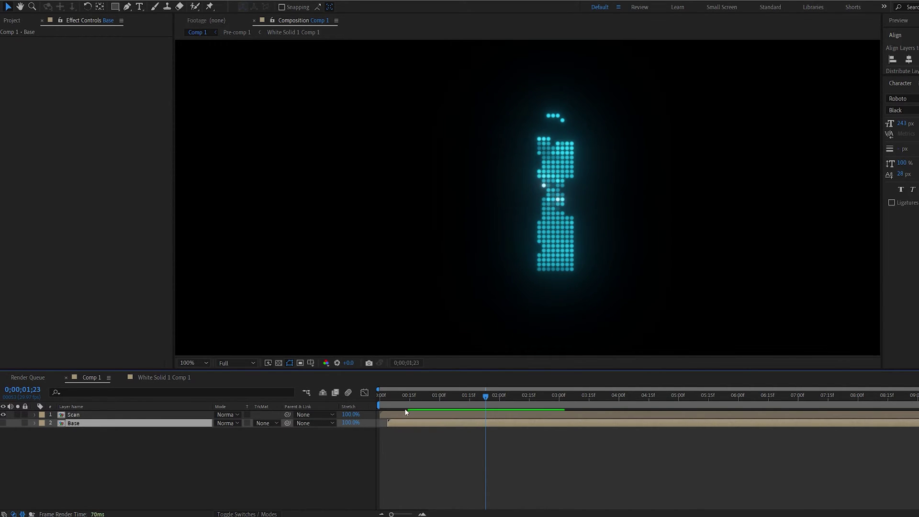
pyautogui.click(4, 424)
# Step: Set Scan's blend mode to Add over the Base car and scrub the reveal
pyautogui.click(231, 415)
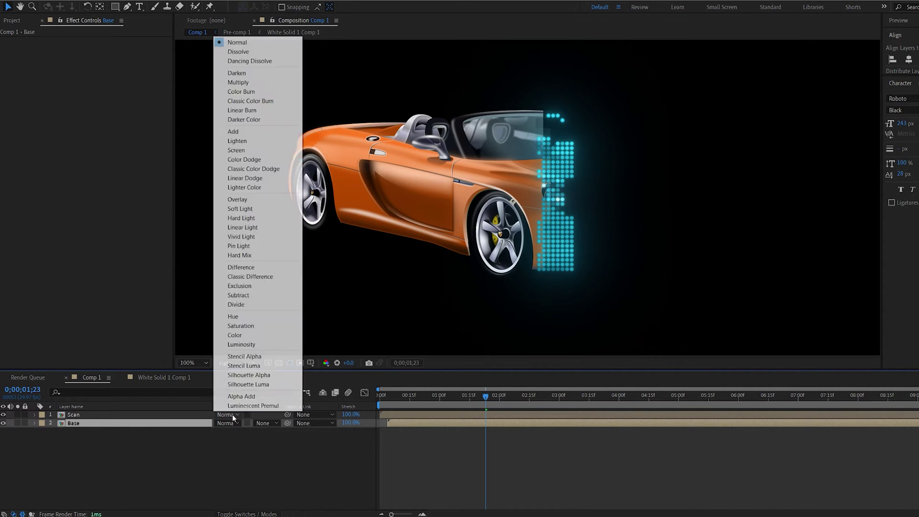
pyautogui.click(249, 131)
pyautogui.click(384, 392)
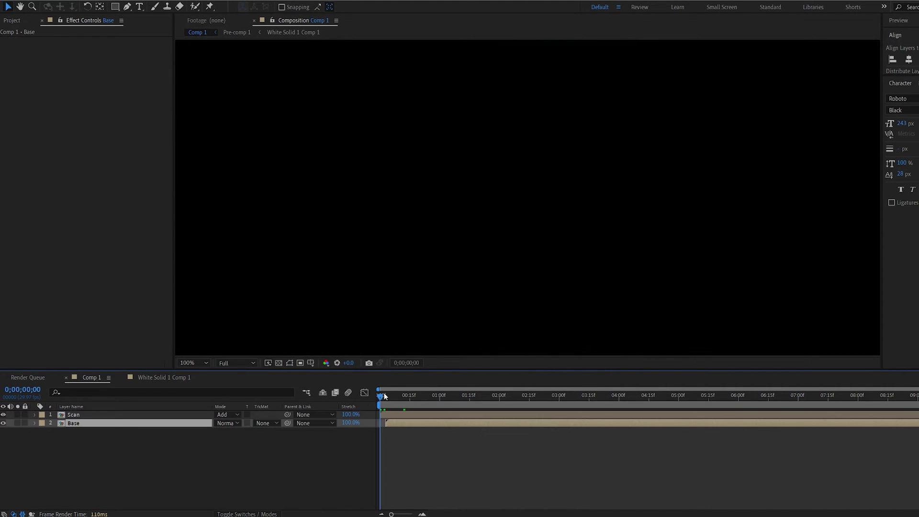
pyautogui.click(387, 286)
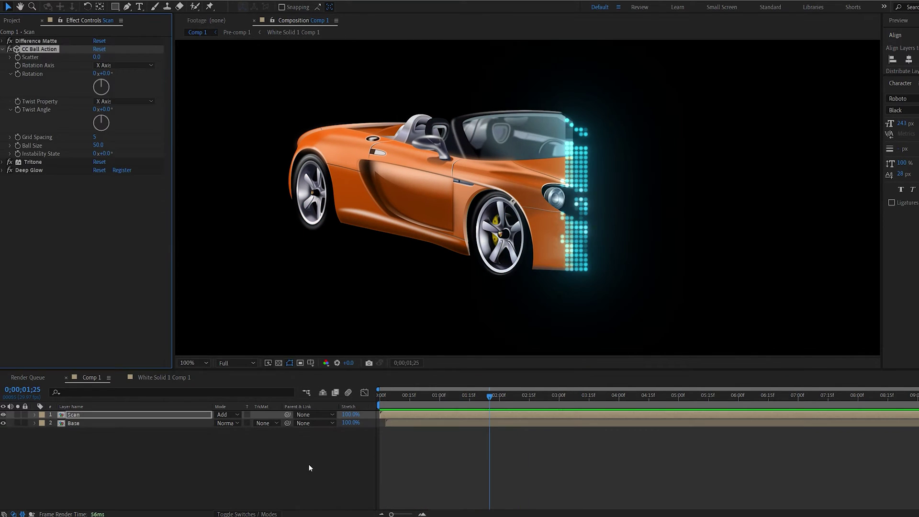
pyautogui.click(312, 468)
pyautogui.moveTo(444, 391); pyautogui.dragTo(482, 396)
# Step: Disable and collapse CC Ball Action on the Scan layer
pyautogui.click(9, 49)
pyautogui.click(3, 49)
pyautogui.click(74, 423)
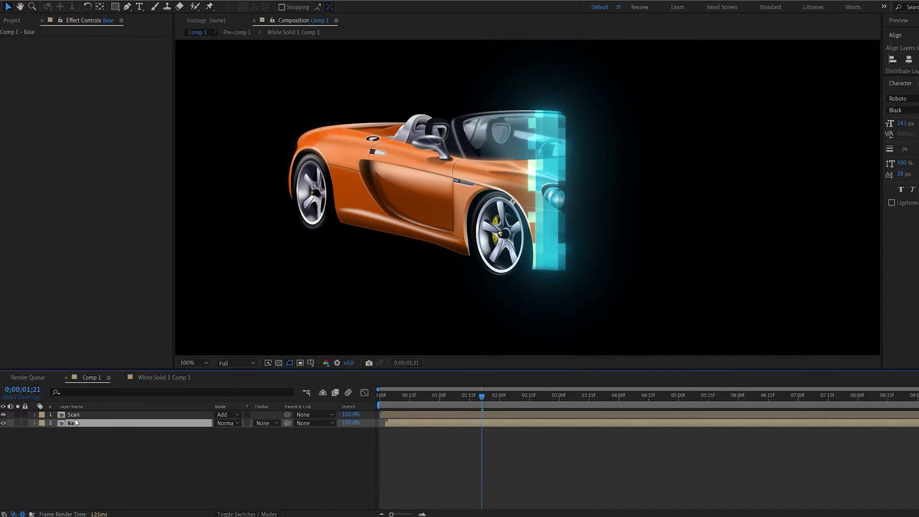
pyautogui.click(76, 415)
# Step: Add an inverted Find Edges effect to Scan, placed above Tritone
pyautogui.hotkey('ctrl', 'space')
pyautogui.write('fin')
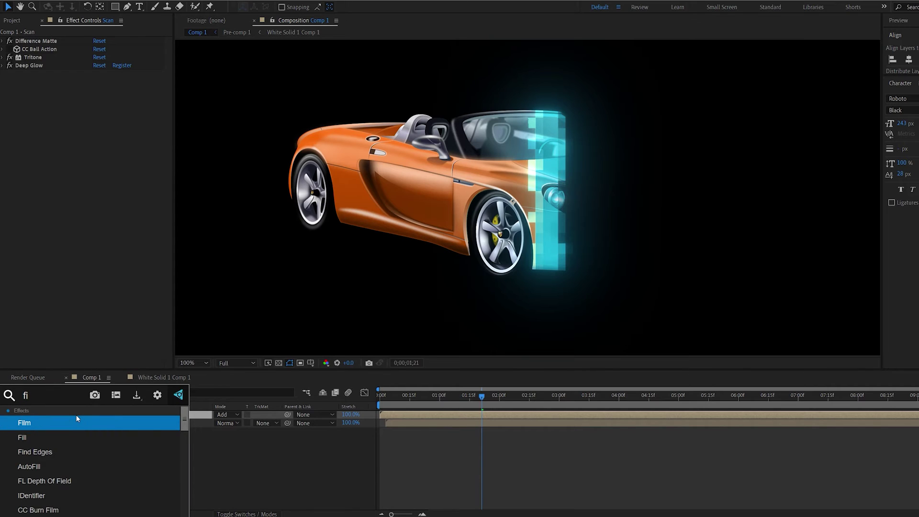
pyautogui.click(46, 423)
pyautogui.click(97, 82)
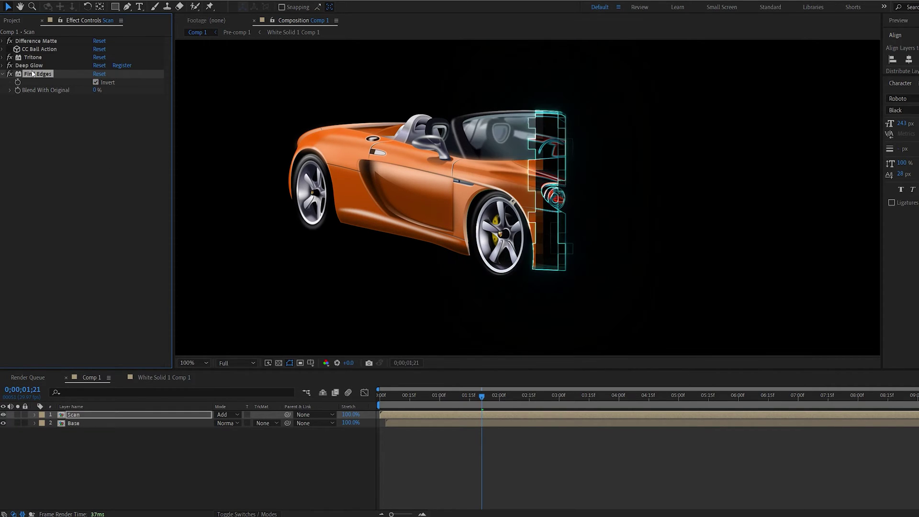
pyautogui.moveTo(37, 74); pyautogui.dragTo(38, 57)
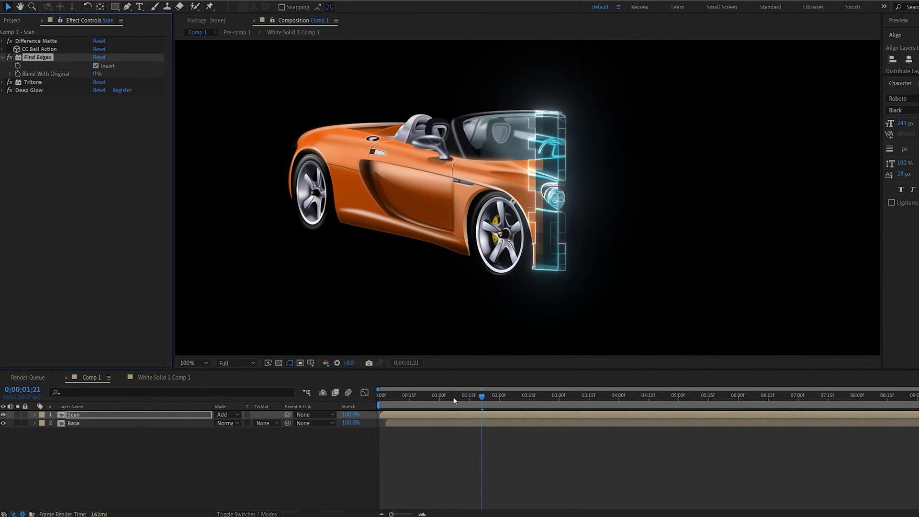
pyautogui.moveTo(475, 401)
pyautogui.mouseDown()
pyautogui.moveTo(426, 392)
pyautogui.moveTo(521, 398)
pyautogui.moveTo(492, 398)
pyautogui.mouseUp()
# Step: Replace Find Edges with Cell Pattern, placed above Tritone and Deep Glow
pyautogui.click(30, 56)
pyautogui.press('Delete')
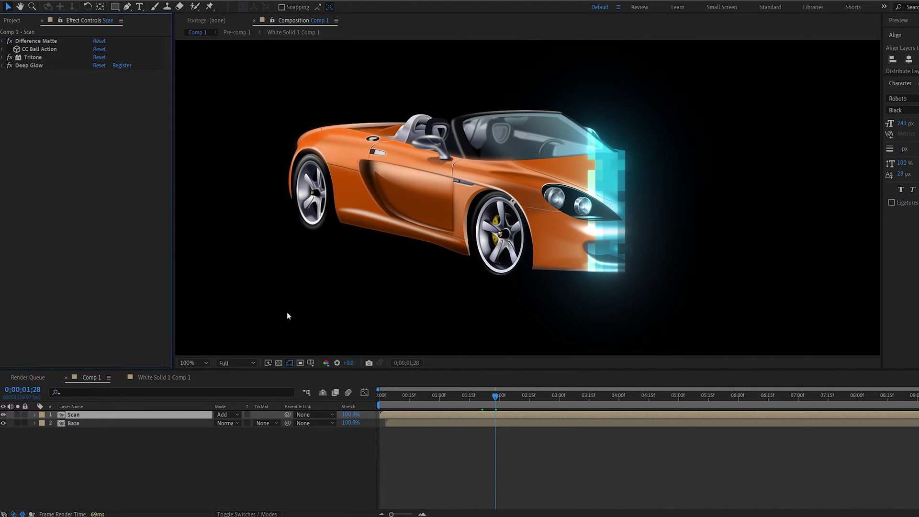
pyautogui.hotkey('ctrl', 'space')
pyautogui.write('cel')
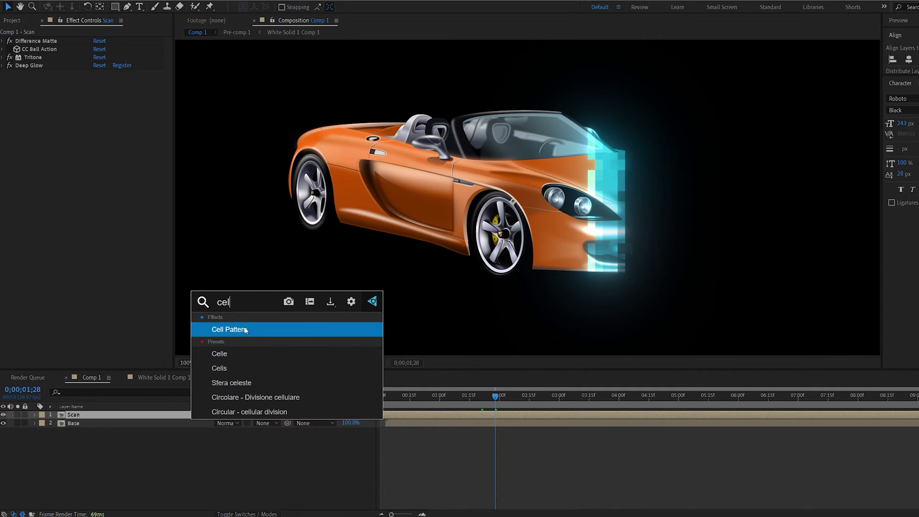
pyautogui.click(344, 334)
pyautogui.moveTo(21, 74); pyautogui.dragTo(22, 54)
# Step: Set Cell Pattern to Crystals with cell Size 20
pyautogui.click(98, 120)
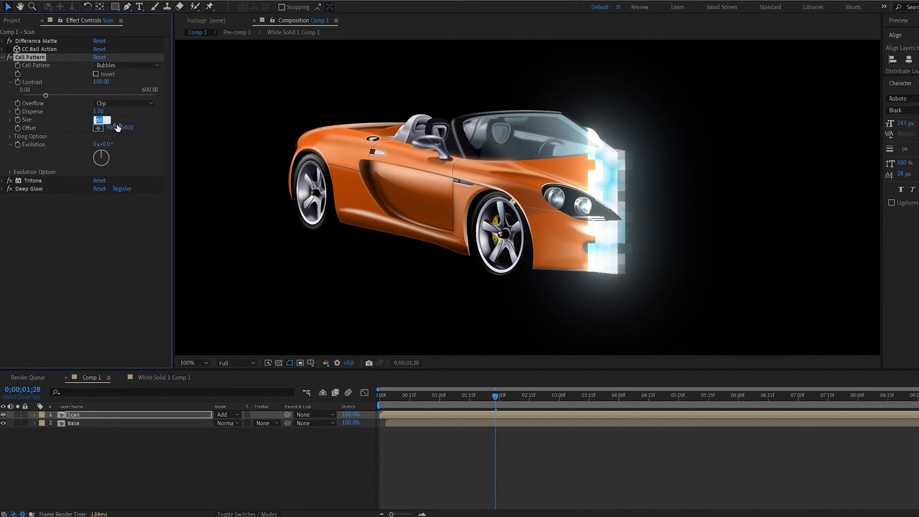
pyautogui.press('Return')
pyautogui.click(113, 65)
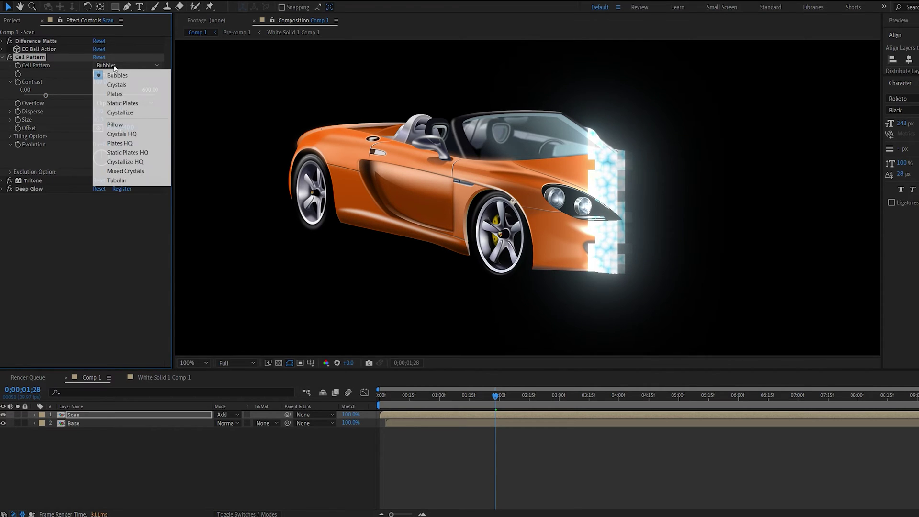
pyautogui.click(125, 85)
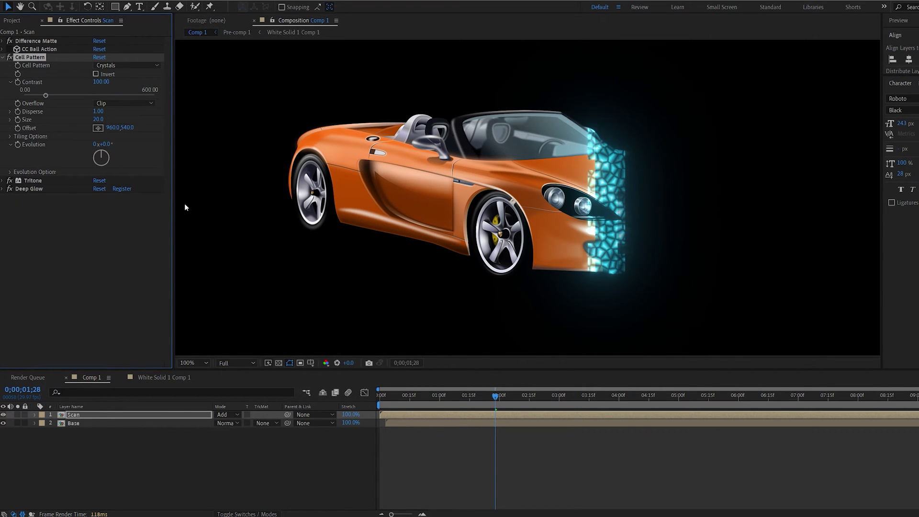
# Step: Apply CC Vector Blur above Tritone on the Scan layer with Amount -50 and Map Softness 0
pyautogui.hotkey('ctrl', 'space')
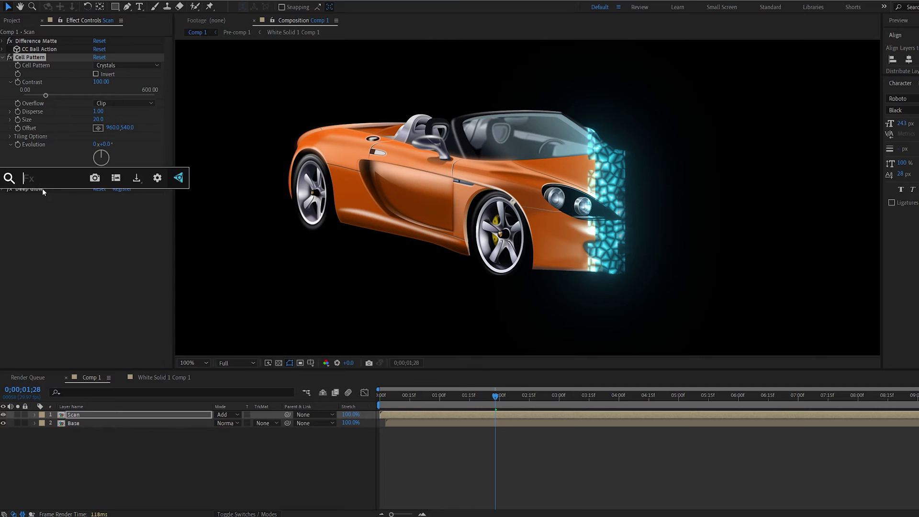
pyautogui.write('vec')
pyautogui.click(61, 206)
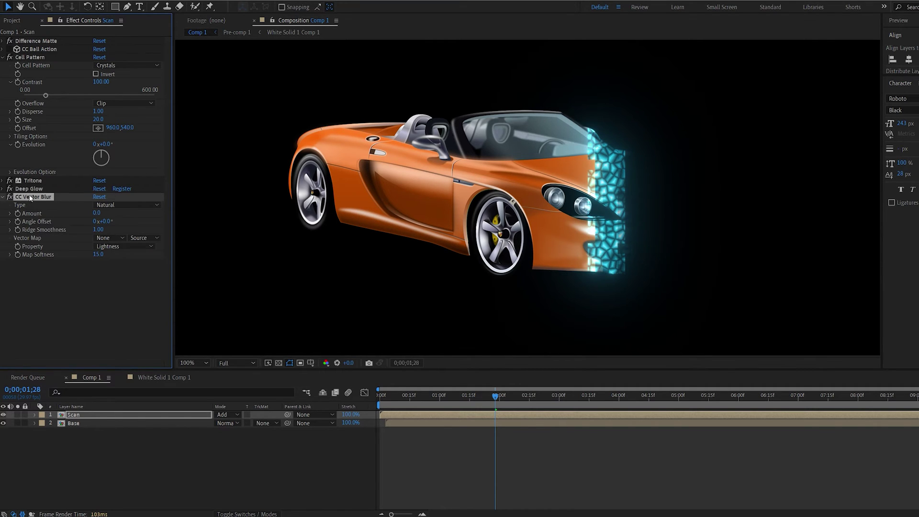
pyautogui.moveTo(30, 197); pyautogui.dragTo(39, 181)
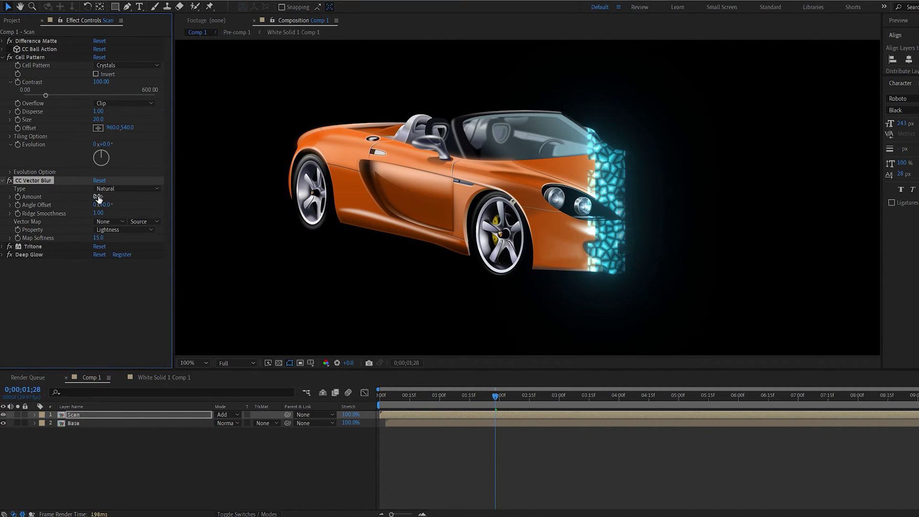
pyautogui.click(96, 196)
pyautogui.write('-50')
pyautogui.press('Return')
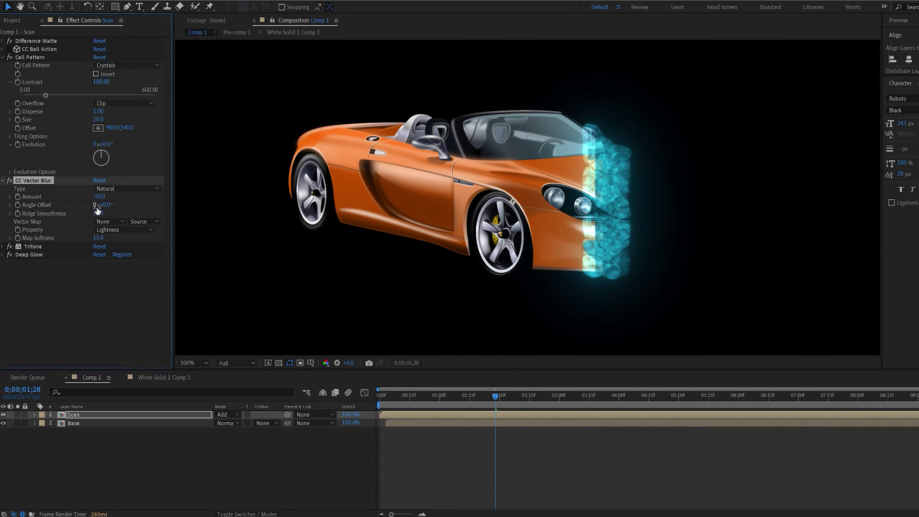
pyautogui.click(98, 237)
pyautogui.write('0')
pyautogui.press('Return')
# Step: Preview the smeared crystal scan, rewatching from 00;18 through 01;10
pyautogui.click(412, 400)
pyautogui.press('space')
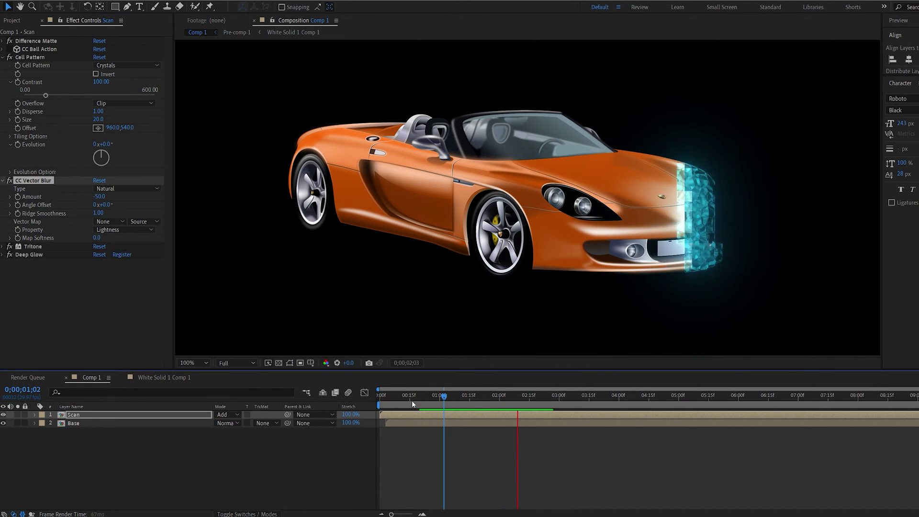
pyautogui.click(414, 399)
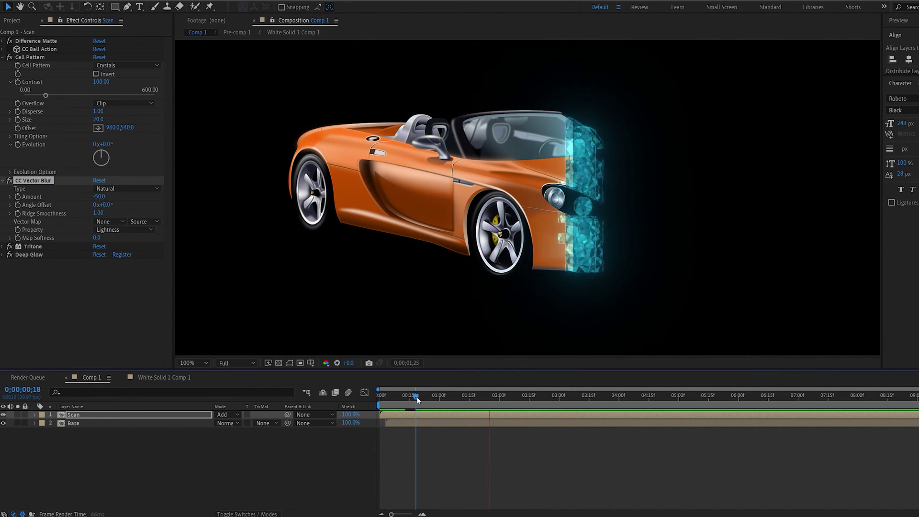
pyautogui.moveTo(417, 400); pyautogui.dragTo(459, 397)
pyautogui.click(172, 438)
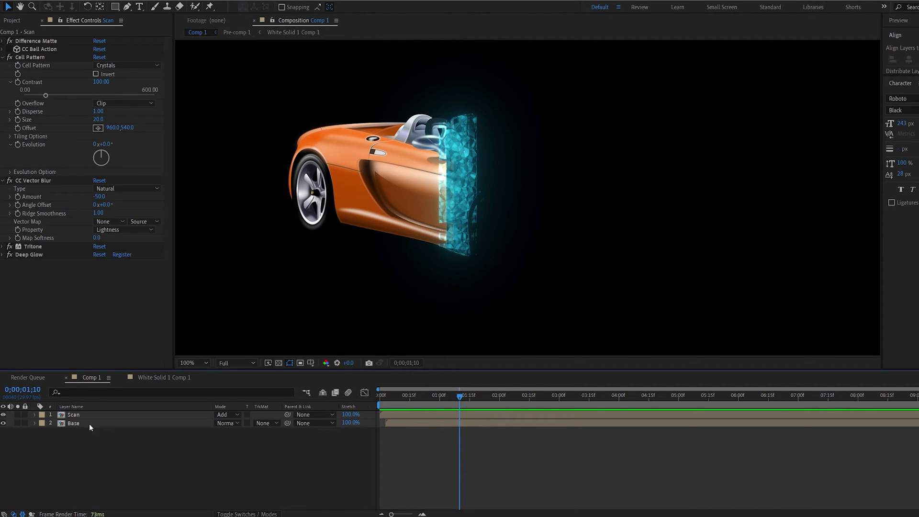
# Step: Open White Solid 1 Comp 1 inside Base and switch off the solid's Linear Wipe at 01;25
pyautogui.doubleClick(90, 423)
pyautogui.doubleClick(87, 415)
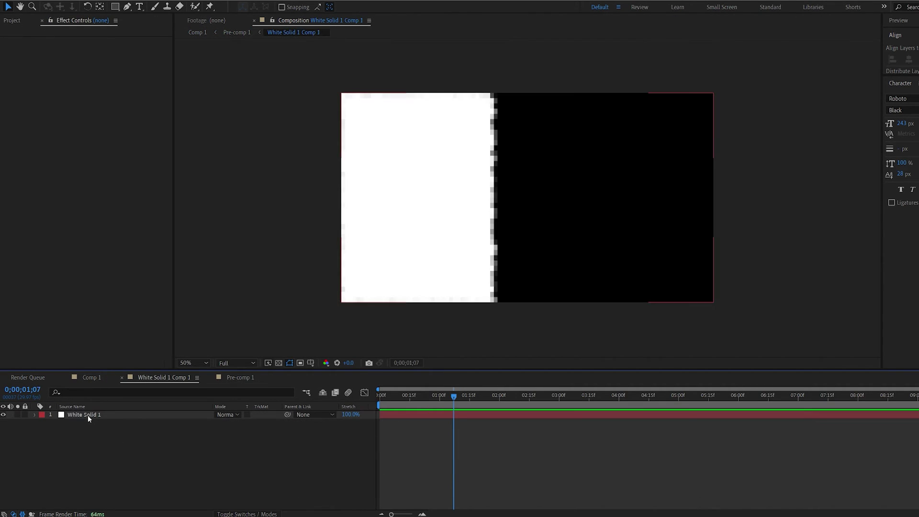
pyautogui.click(87, 414)
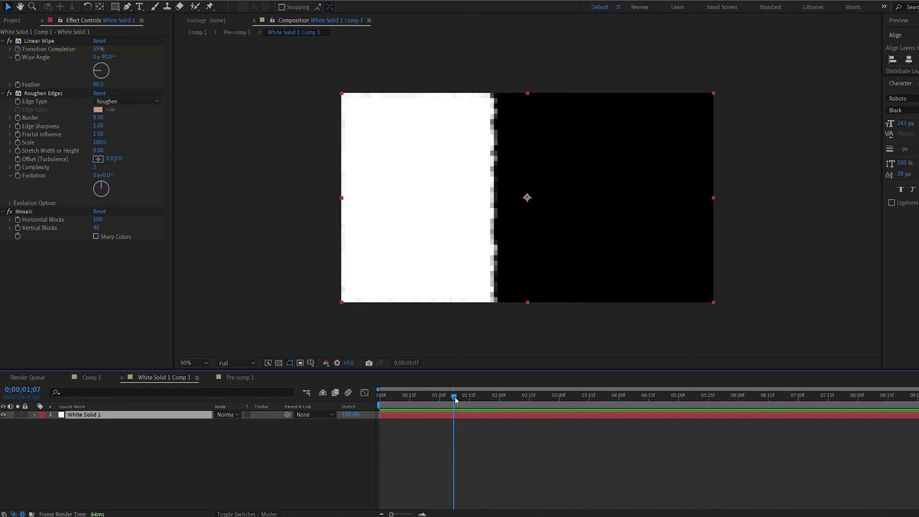
pyautogui.moveTo(455, 397); pyautogui.dragTo(488, 400)
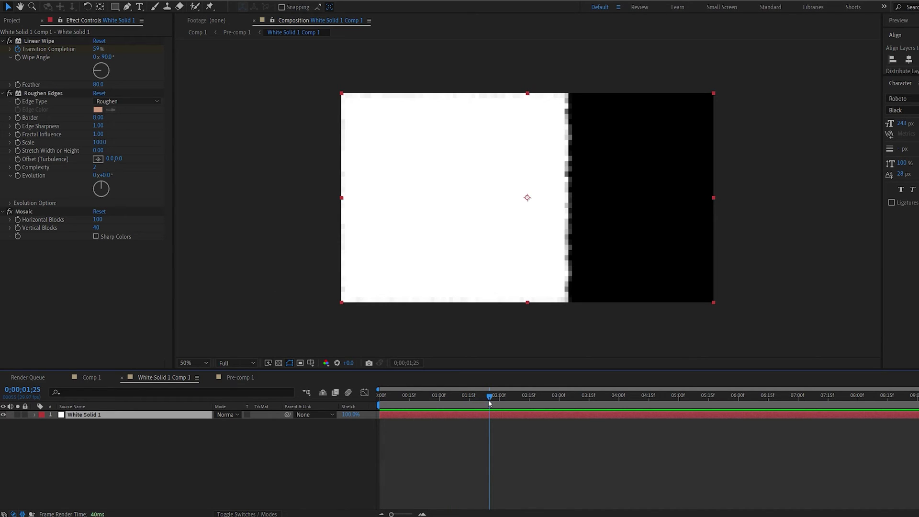
pyautogui.click(8, 42)
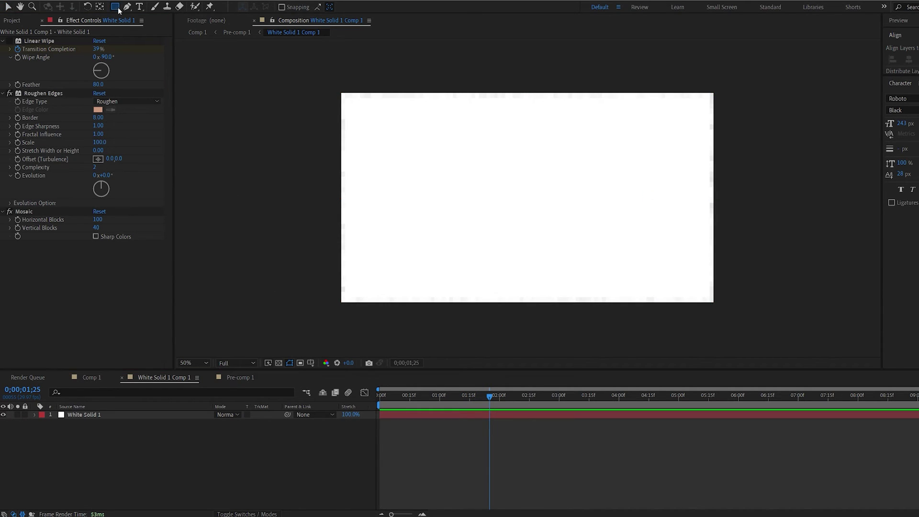
# Step: Draw an elliptical Mask 1 at the centre of the white solid
pyautogui.moveTo(118, 7); pyautogui.dragTo(174, 34)
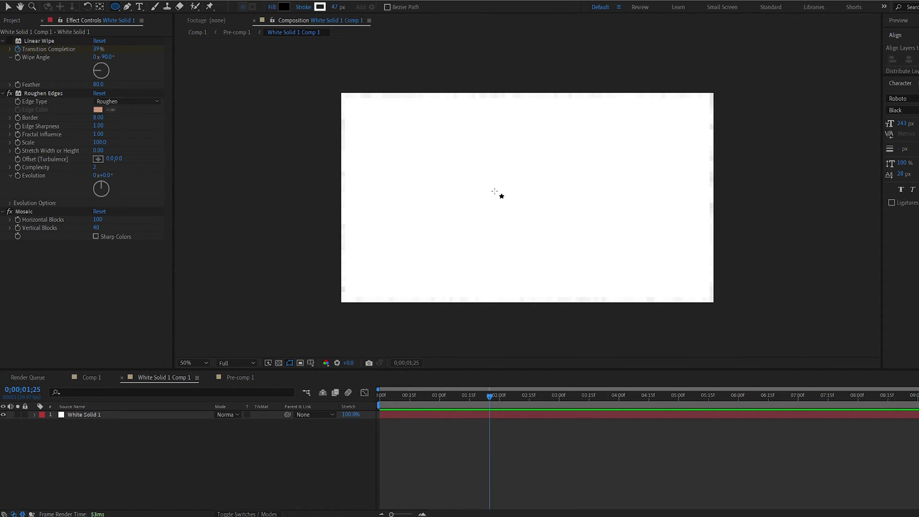
pyautogui.click(528, 198)
pyautogui.moveTo(527, 198); pyautogui.dragTo(573, 232)
# Step: Keyframe Mask Expansion at the start of the timeline with a value of -247 pixels
pyautogui.press('m')
pyautogui.press('m')
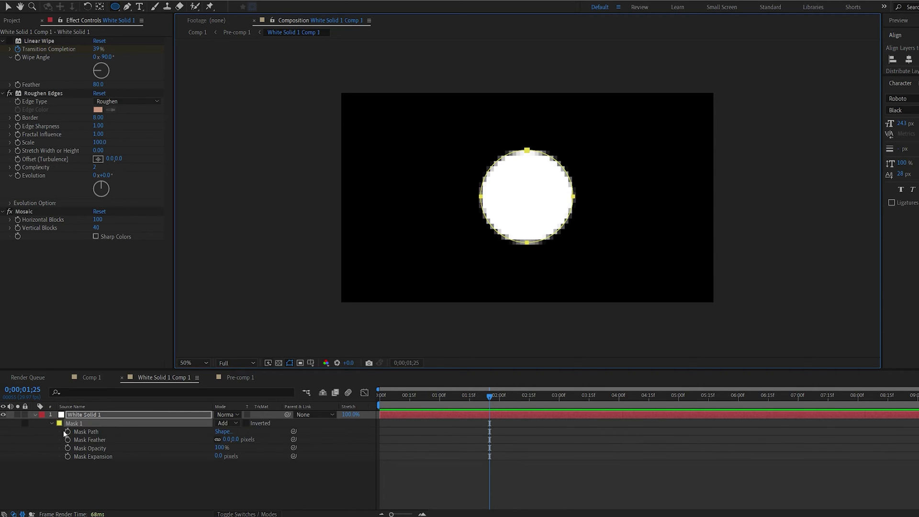
pyautogui.click(93, 456)
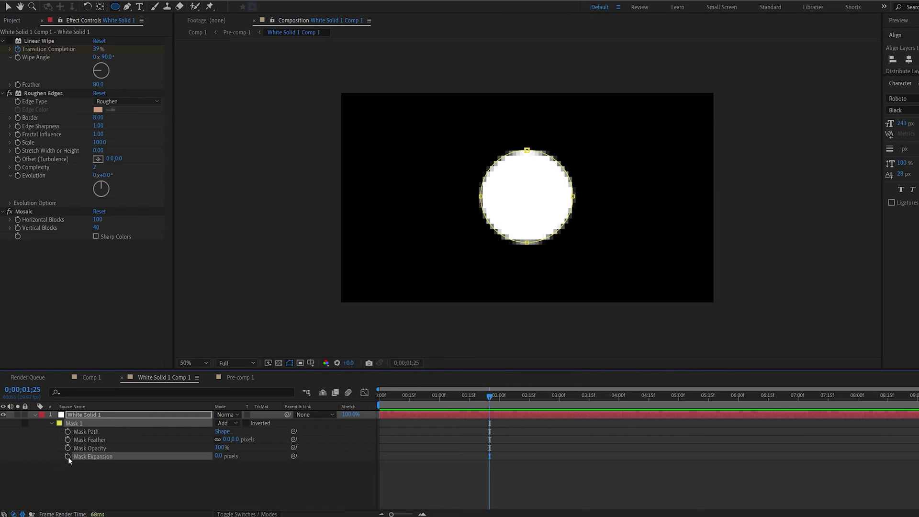
pyautogui.click(68, 456)
pyautogui.moveTo(490, 456); pyautogui.dragTo(380, 460)
pyautogui.moveTo(391, 396); pyautogui.dragTo(368, 407)
pyautogui.moveTo(223, 457); pyautogui.dragTo(119, 475)
# Step: Add a Mask Expansion keyframe of 717 pixels at 4 seconds
pyautogui.click(250, 485)
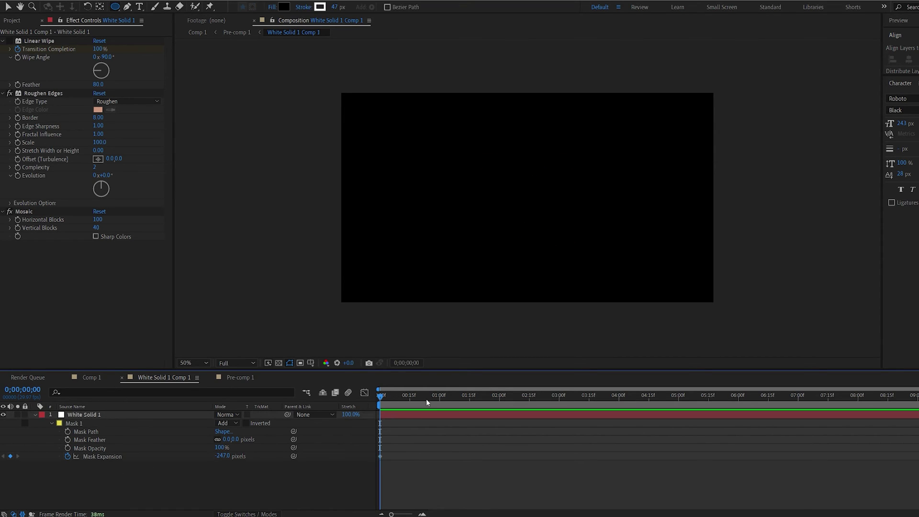
pyautogui.moveTo(471, 397); pyautogui.dragTo(619, 412)
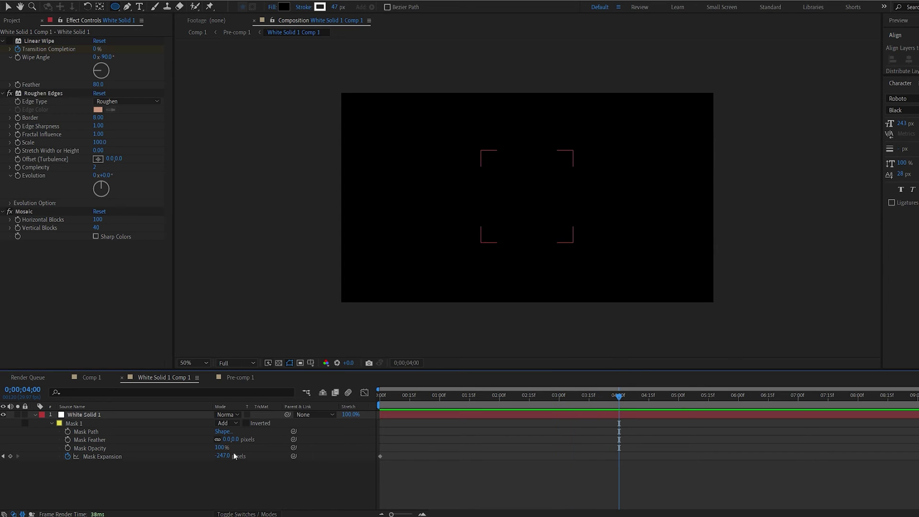
pyautogui.moveTo(225, 456); pyautogui.dragTo(680, 446)
pyautogui.press('u')
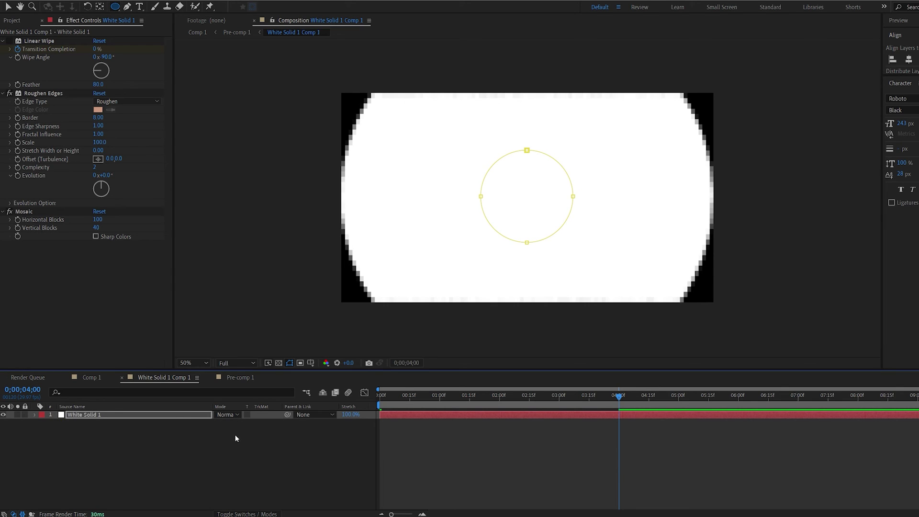
# Step: Set Mask Feather to 80 pixels, checking the edge around 2;20 and 01;09
pyautogui.press('f')
pyautogui.click(228, 431)
pyautogui.write('50')
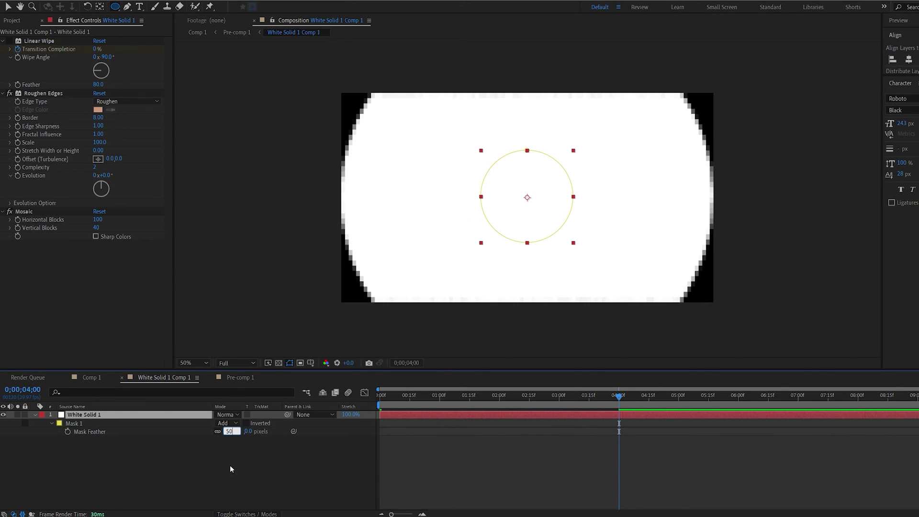
pyautogui.click(230, 465)
pyautogui.moveTo(597, 395); pyautogui.dragTo(538, 396)
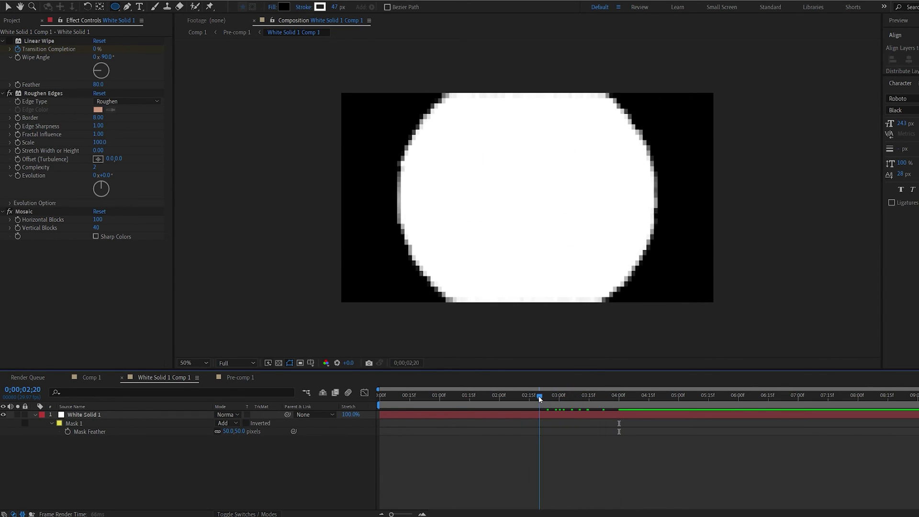
pyautogui.click(230, 431)
pyautogui.write('80')
pyautogui.press('Return')
pyautogui.press('pageup')
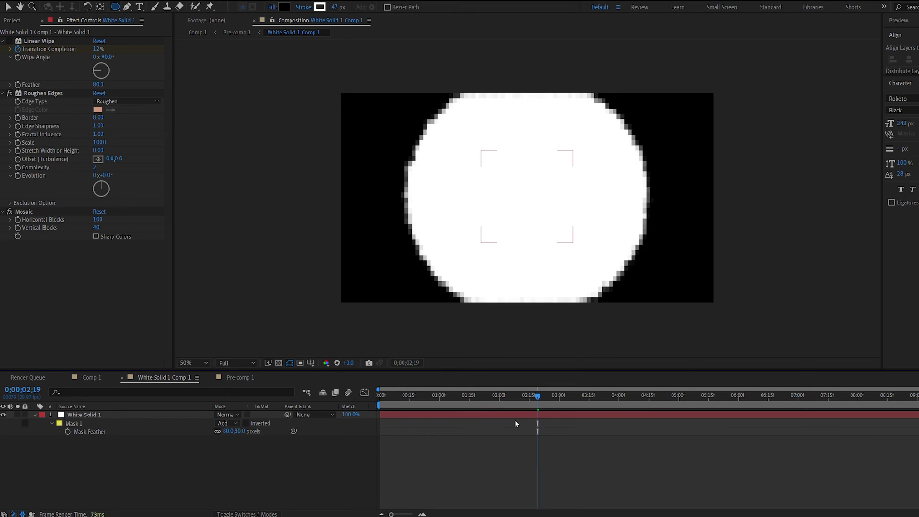
pyautogui.press('pageup')
pyautogui.press('pageup')
pyautogui.press('pageup')
pyautogui.press('pageup')
pyautogui.press('pageup')
pyautogui.press('pageup')
pyautogui.press('pageup')
pyautogui.press('pageup')
pyautogui.press('pageup')
pyautogui.press('pageup')
pyautogui.press('pageup')
pyautogui.press('pageup')
pyautogui.press('pageup')
pyautogui.press('pageup')
pyautogui.press('pageup')
pyautogui.press('pageup')
pyautogui.press('pageup')
pyautogui.press('pageup')
pyautogui.press('pageup')
pyautogui.press('pageup')
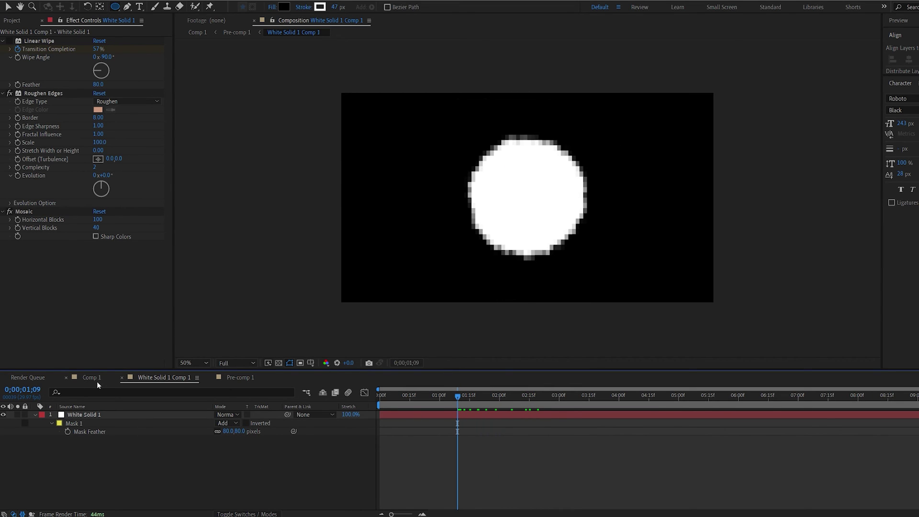
# Step: Preview the circular crystal reveal of the car in Comp 1 from 00;18
pyautogui.click(97, 380)
pyautogui.moveTo(447, 403); pyautogui.dragTo(415, 402)
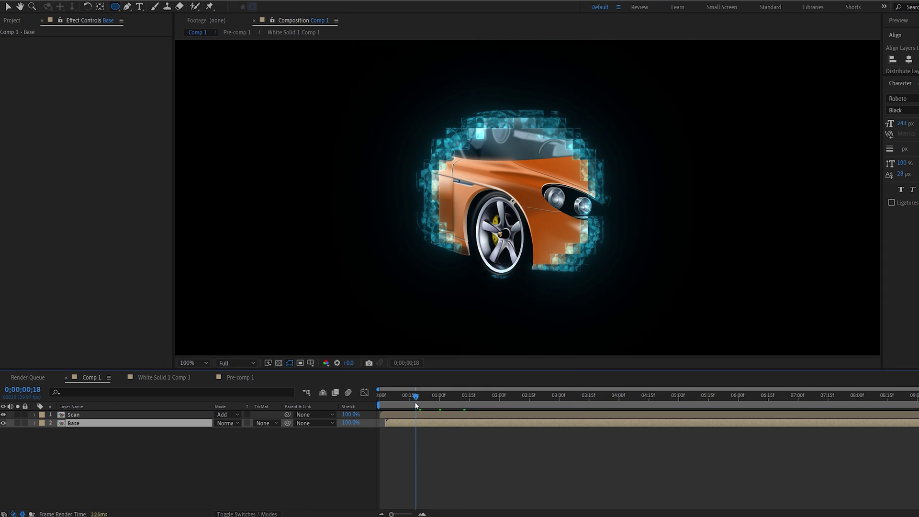
pyautogui.press('space')
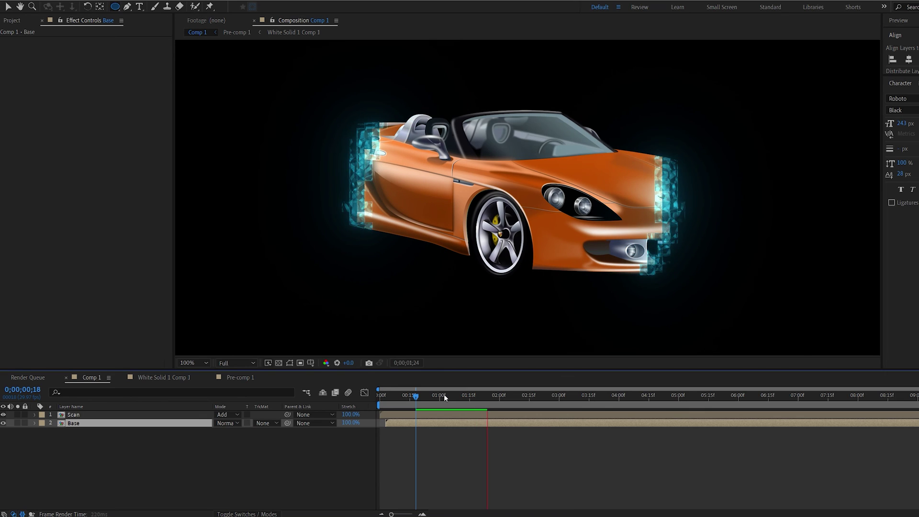
# Step: Stop playback and open Car Comp 1 through Pre-comp 1
pyautogui.click(77, 425)
pyautogui.doubleClick(77, 424)
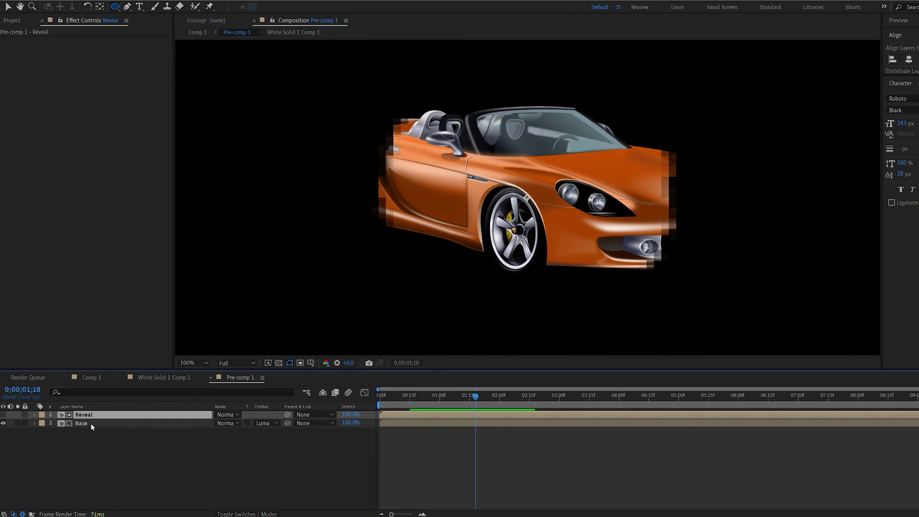
pyautogui.doubleClick(90, 424)
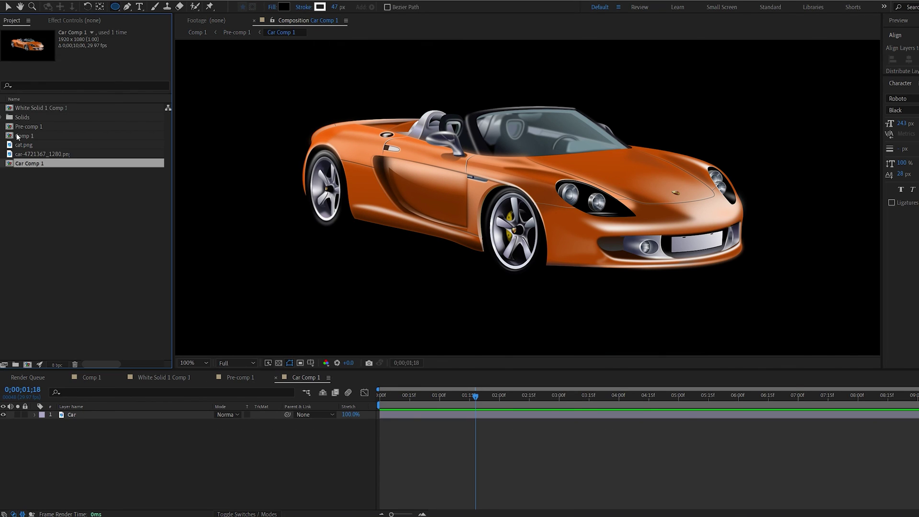
# Step: Drop cat.png into Car Comp 1, then scrub Comp 1 to check the cat logo reveal
pyautogui.moveTo(24, 145); pyautogui.dragTo(3, 433)
pyautogui.click(92, 378)
pyautogui.click(398, 397)
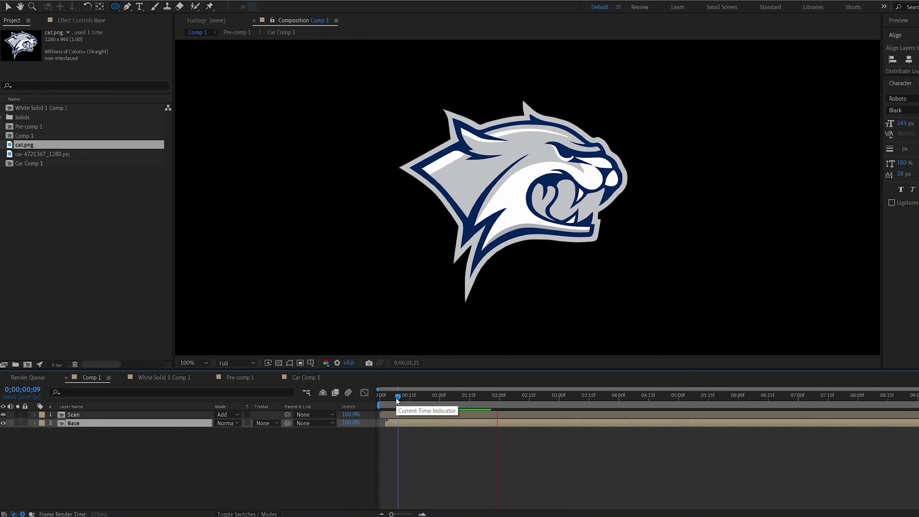
pyautogui.moveTo(422, 399); pyautogui.dragTo(464, 398)
pyautogui.click(75, 416)
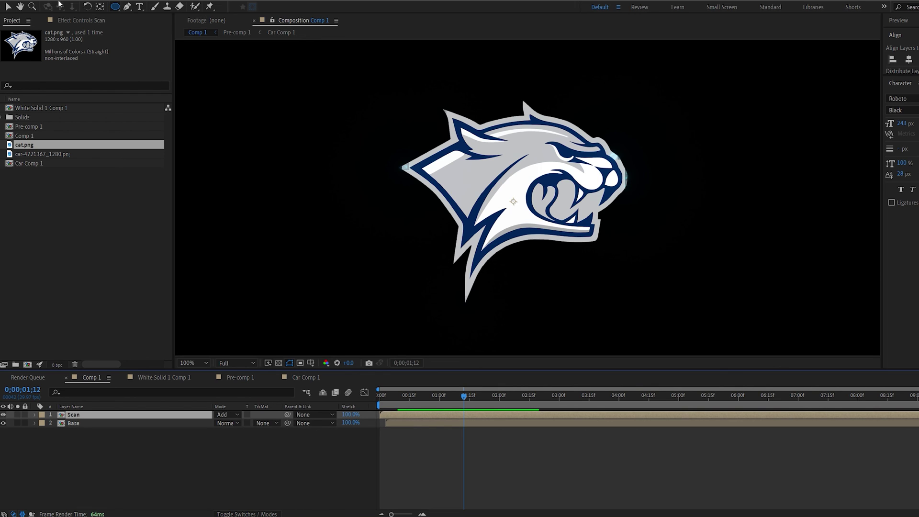
pyautogui.click(71, 19)
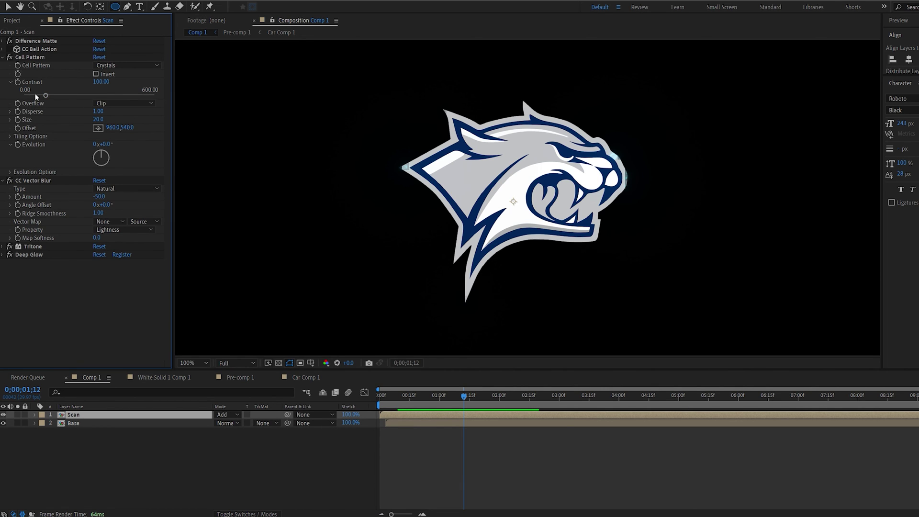
pyautogui.moveTo(432, 401); pyautogui.dragTo(422, 399)
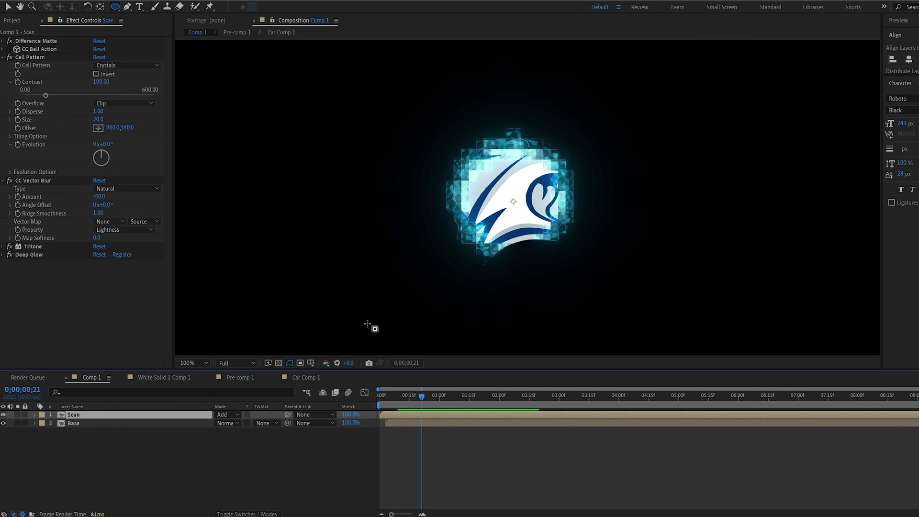